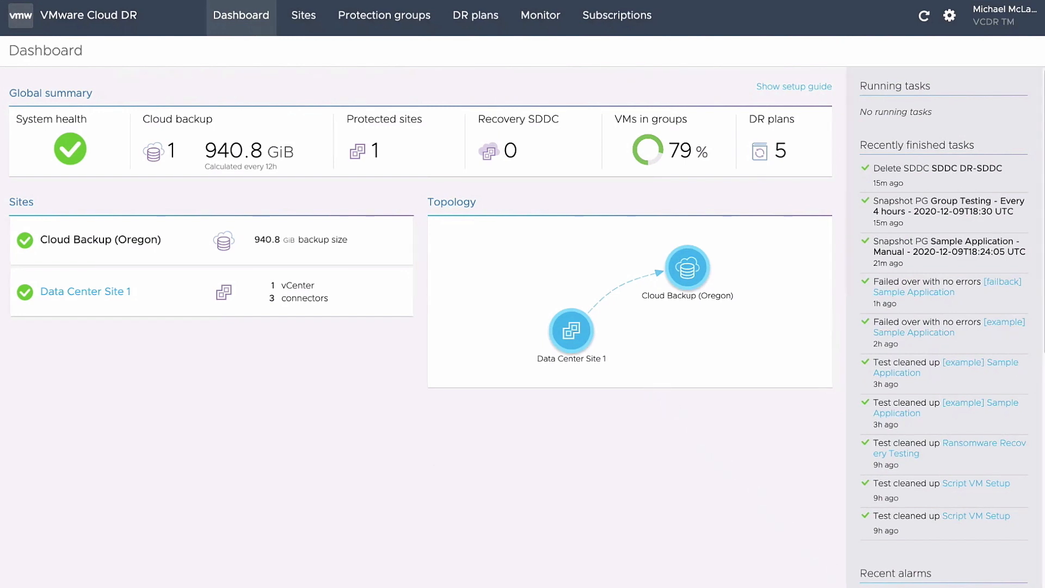
From Sites > Recovery SDDC, start a new SDDC deployment named DR-SDDC
click(304, 15)
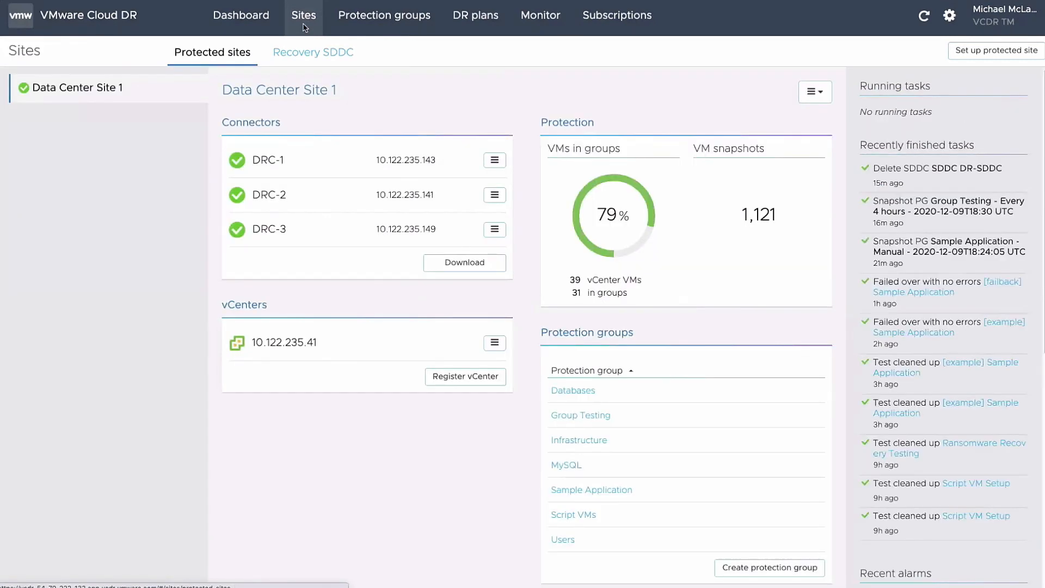
click(314, 62)
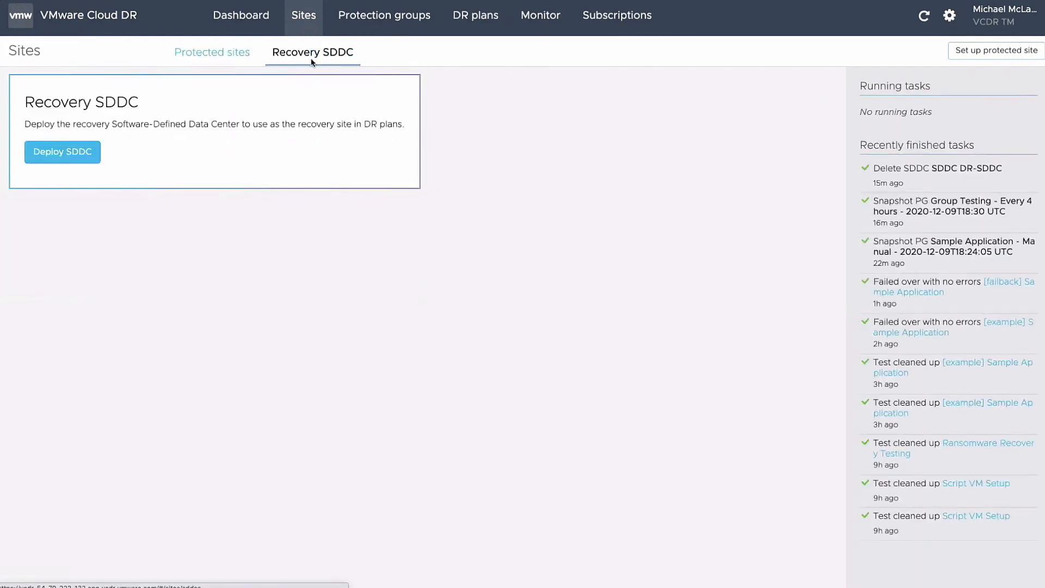
click(76, 153)
click(378, 99)
text(DR-SDDC)
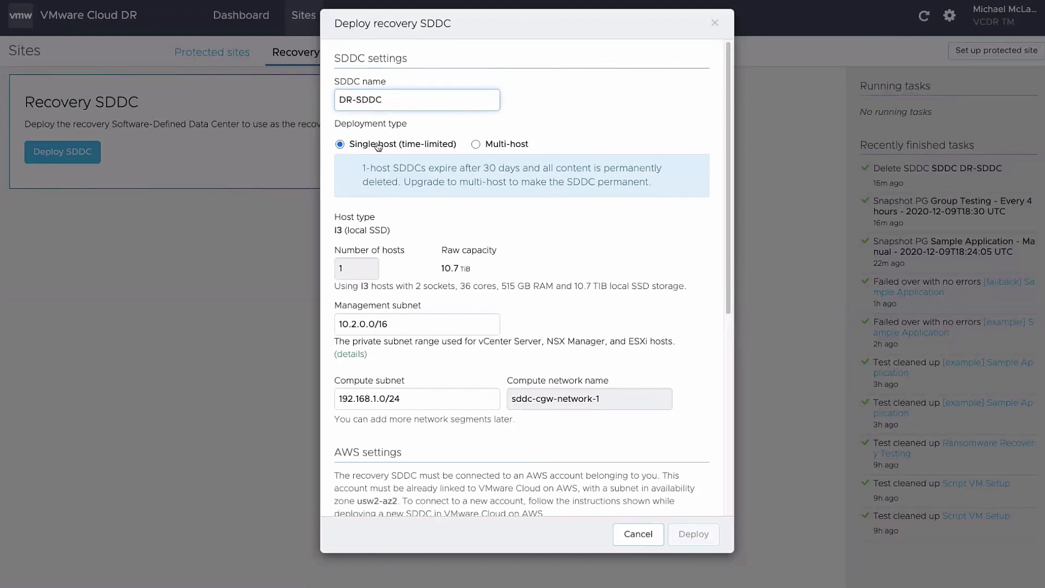
Choose a time-limited single host, confirm with 'DEPLOY SDDC', and launch the deployment
click(476, 145)
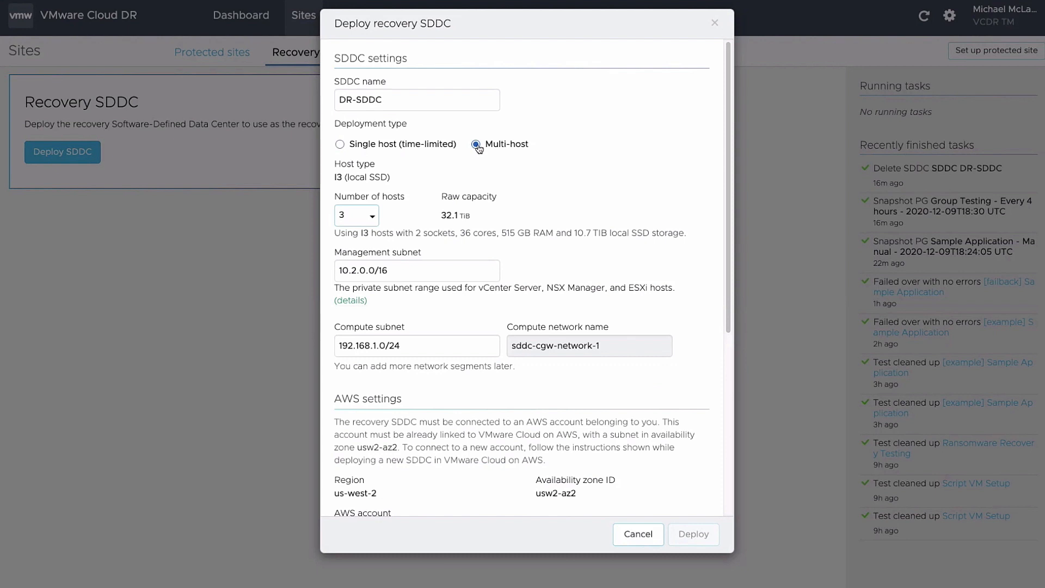
click(372, 217)
click(372, 217)
click(341, 145)
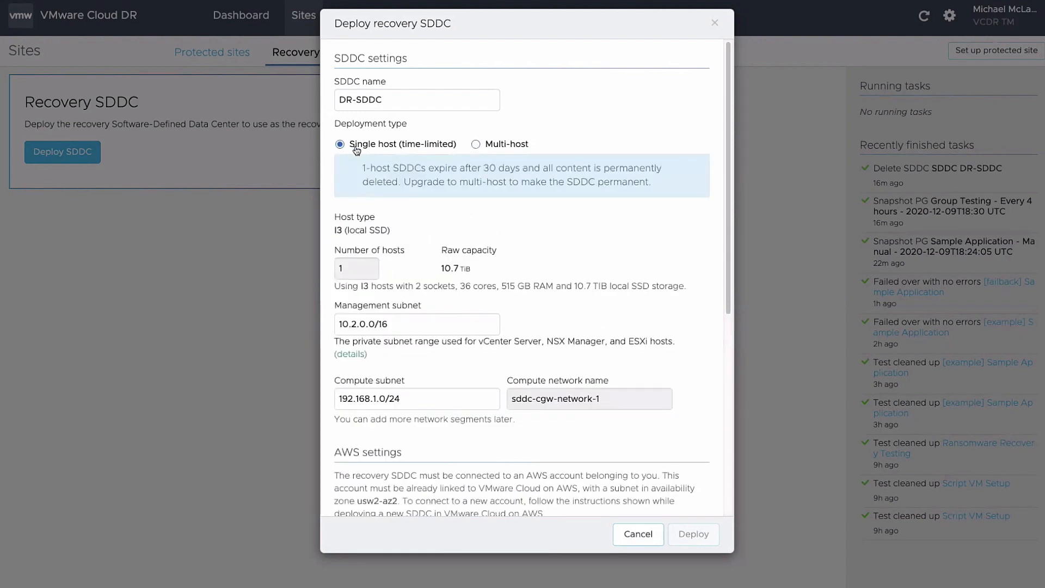
scroll(412, 292, down, 6)
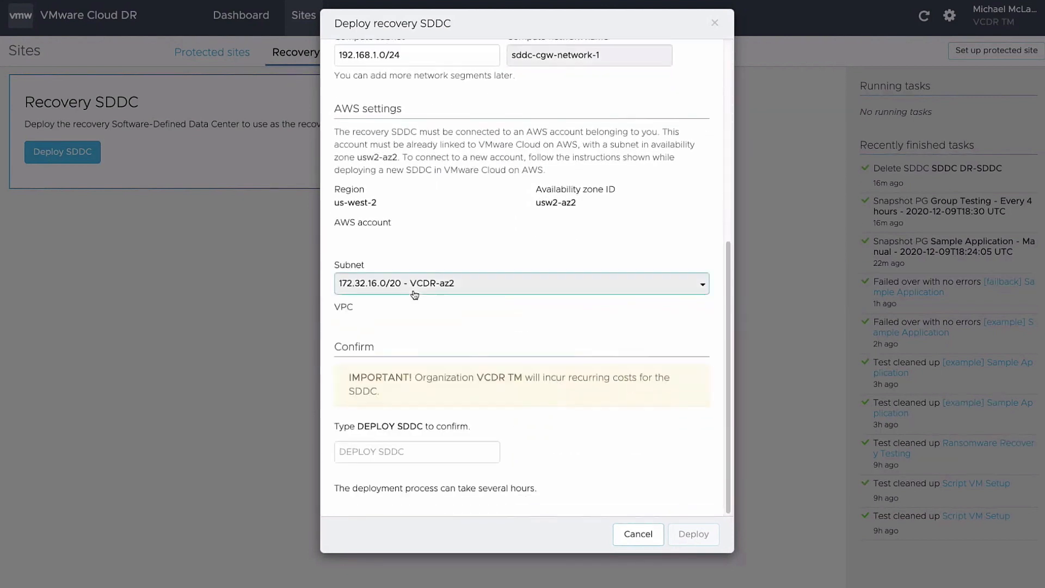
click(412, 450)
text(D)
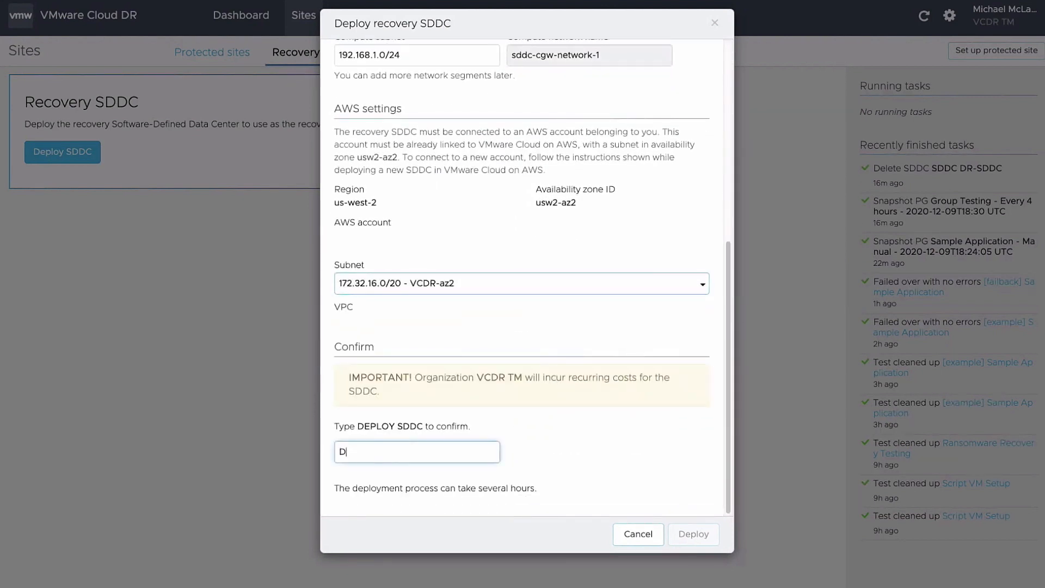
text(EPLOY SDDC)
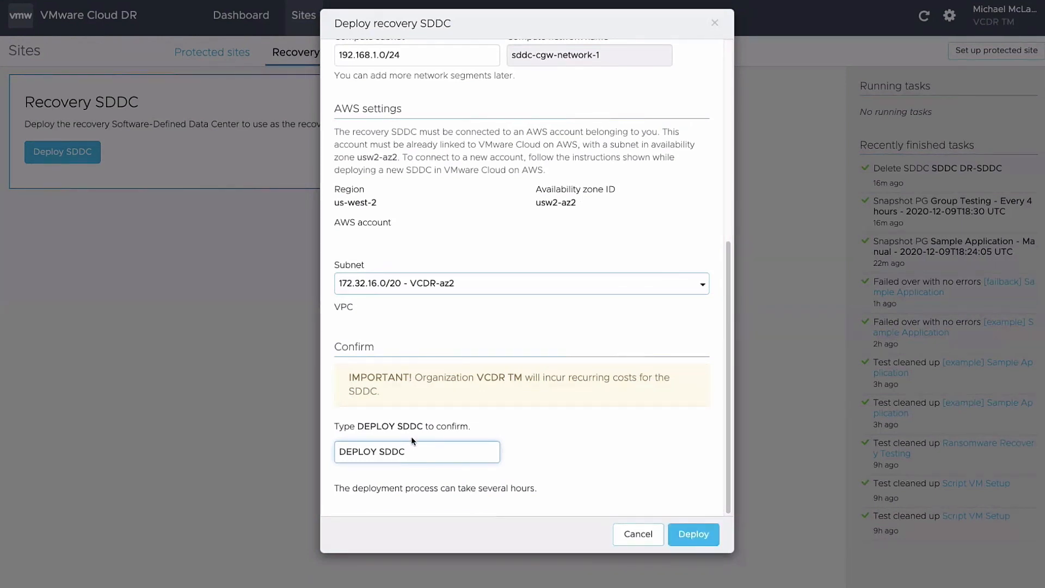
click(694, 535)
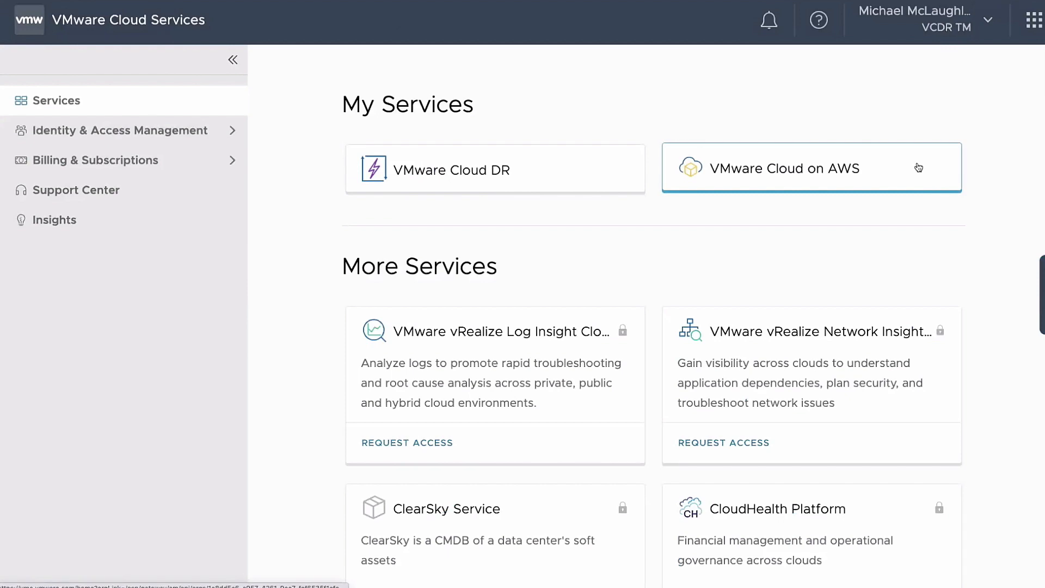
Open the VMware Cloud on AWS service from Cloud Services My Services
click(918, 167)
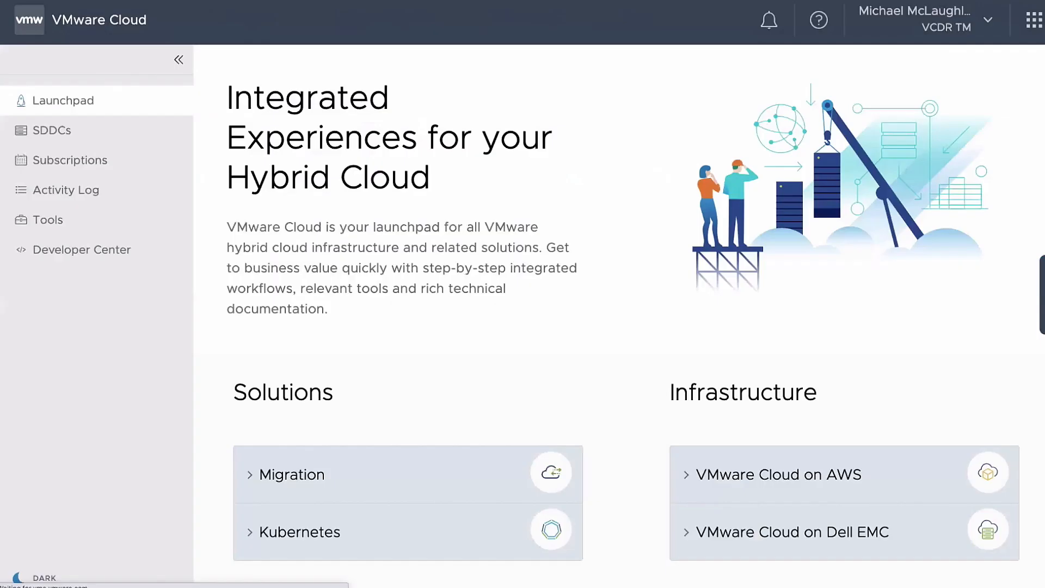
In the SDDCs list, expand the DR-SDDC row to see its deployment progress
click(52, 133)
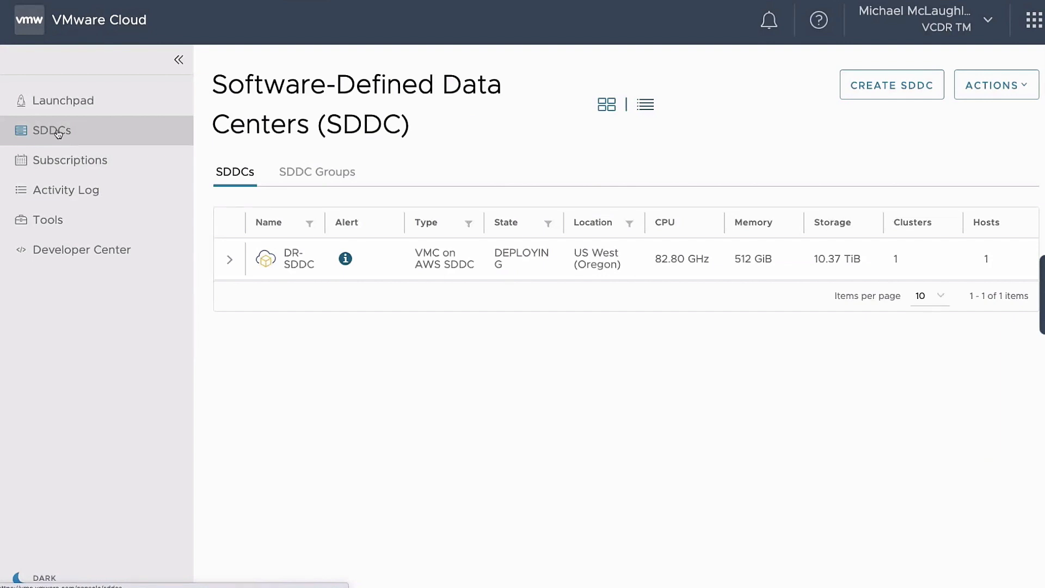
click(230, 260)
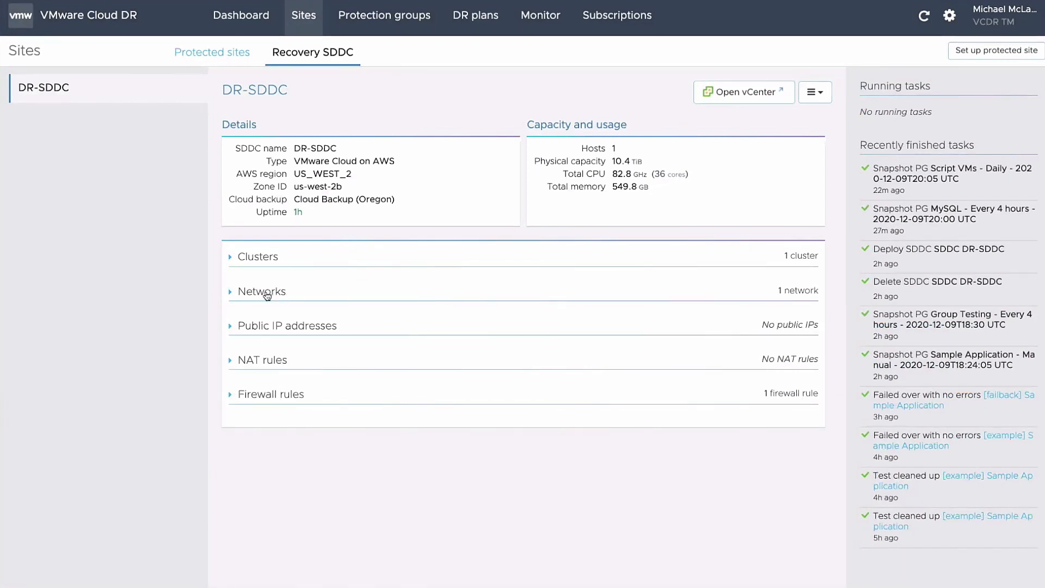
Add a DR-SDDC network named 'Cloud DR Network' with gateway 10.10.10.1/24
click(270, 292)
click(272, 368)
click(392, 107)
text(Cloud DR Network)
click(387, 156)
text(10.10.10.1)
key(Tab)
text(24)
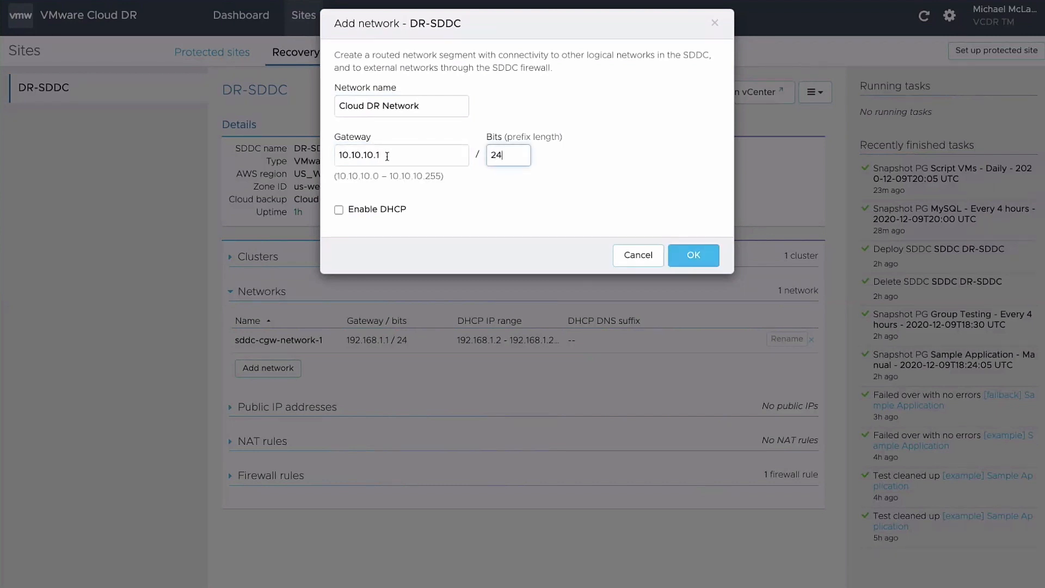
Enable DHCP range 10.10.10.100–10.10.10.200, create the network, and open DR-SDDC's vCenter
click(338, 210)
click(379, 255)
text(10.10.10.100)
key(Tab)
text(1)
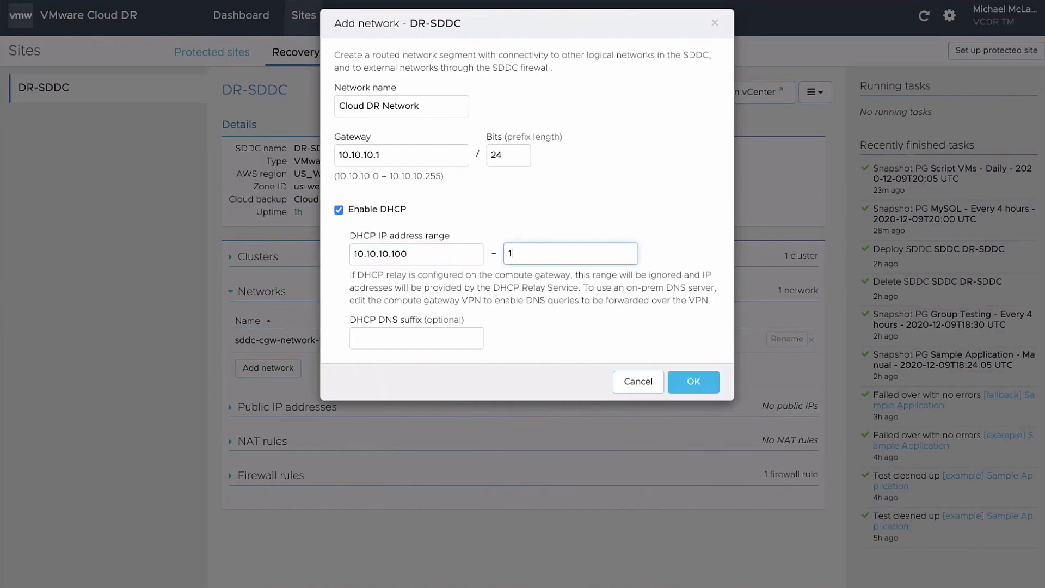
text(0.10.10.200)
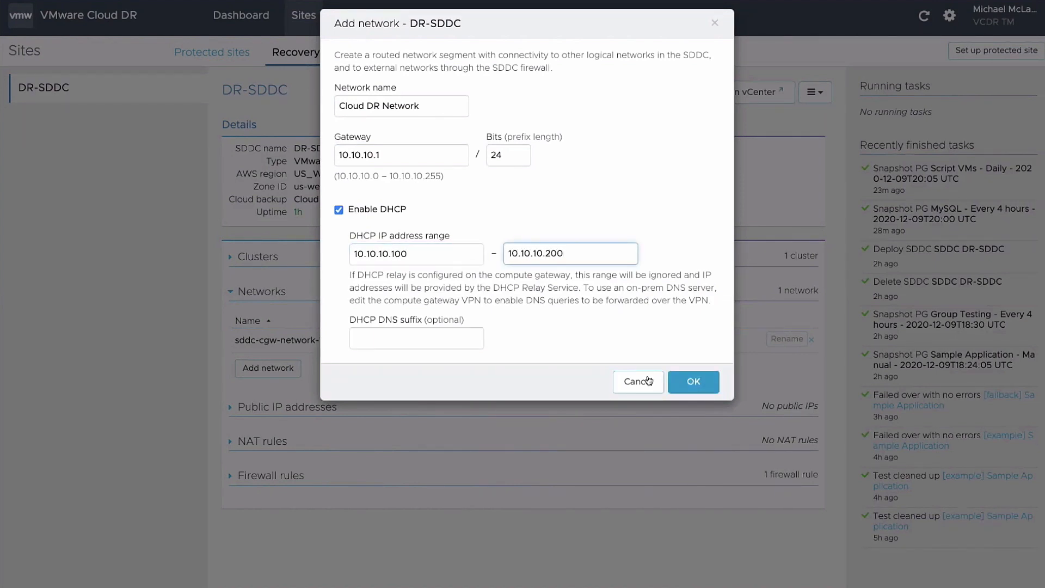
click(691, 383)
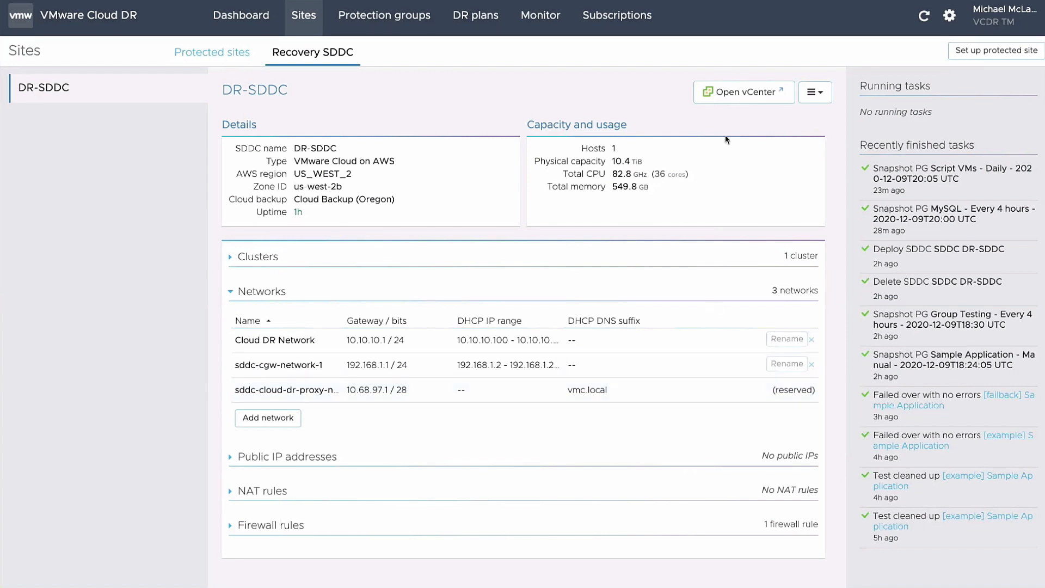
click(751, 95)
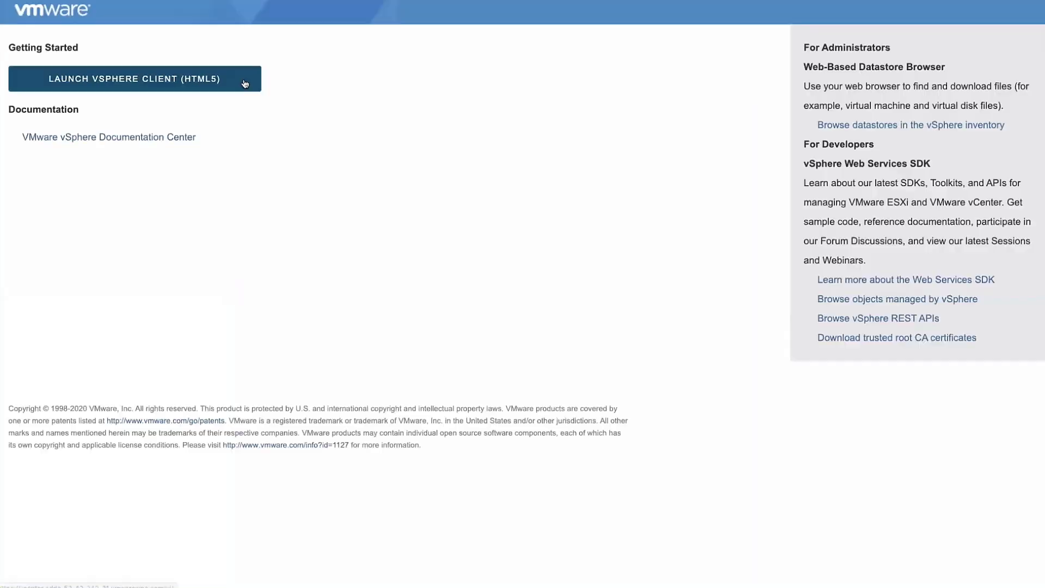
Log in to the HTML5 vSphere Client as the cloudadmin user with the copied vCenter password
click(245, 84)
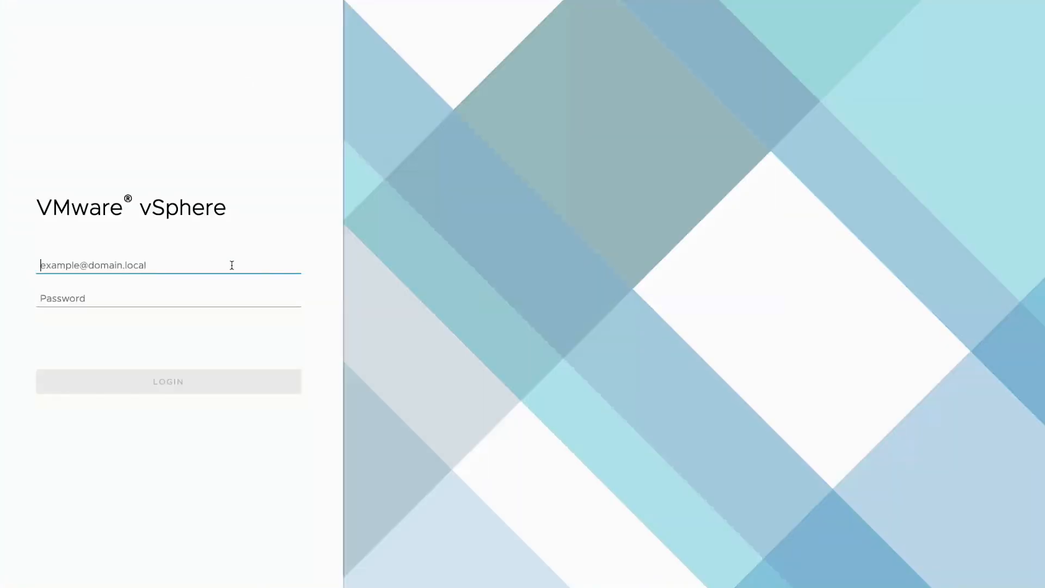
text(cloudadmin@vmc.local)
click(211, 294)
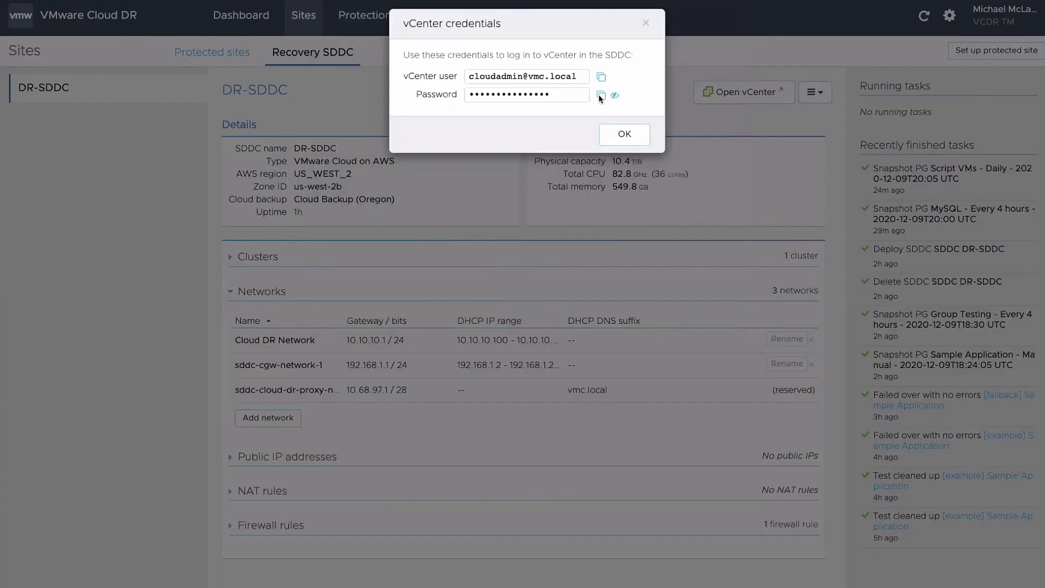
click(600, 96)
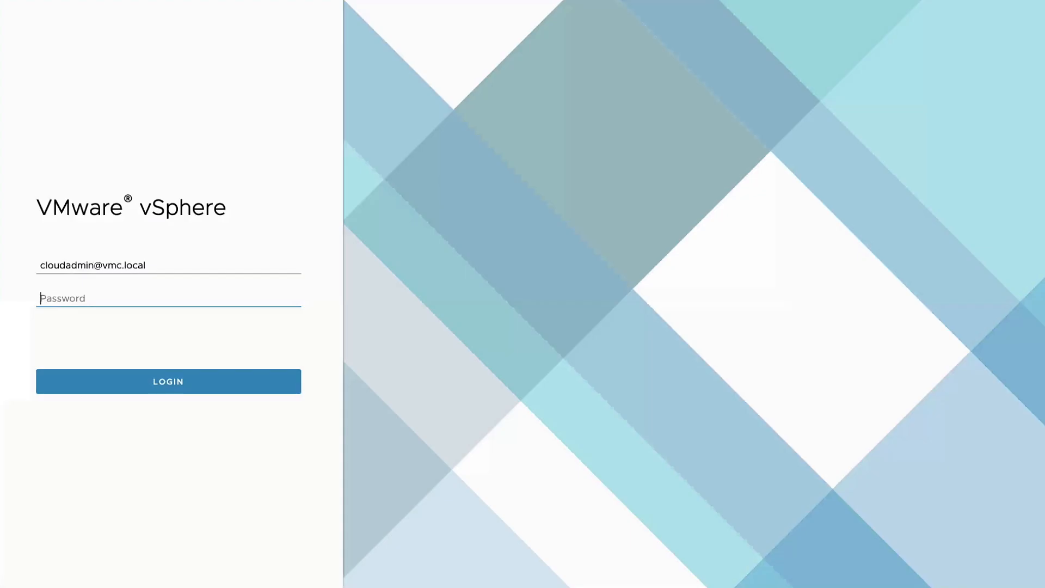
key(ctrl+v)
click(207, 383)
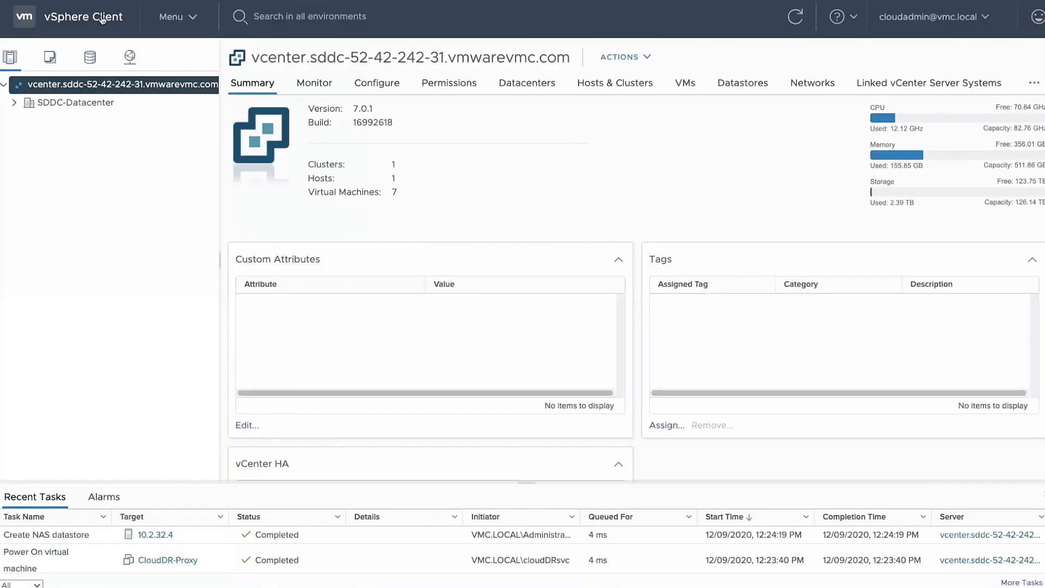
Create a resource pool named 'DR Res Pool' under Cluster-1 in SDDC-Datacenter
click(14, 102)
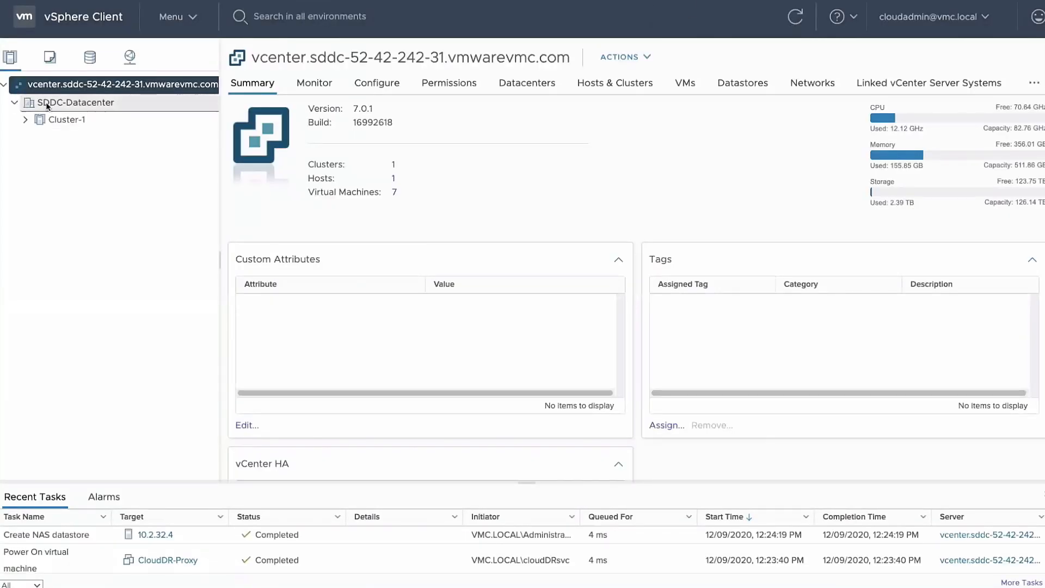
click(25, 119)
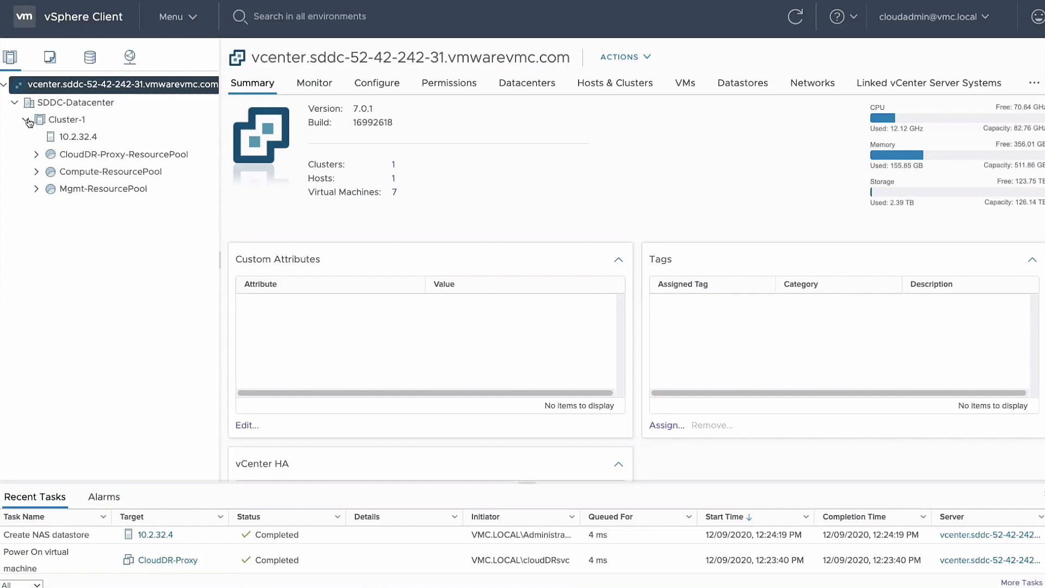
right_click(60, 123)
click(127, 203)
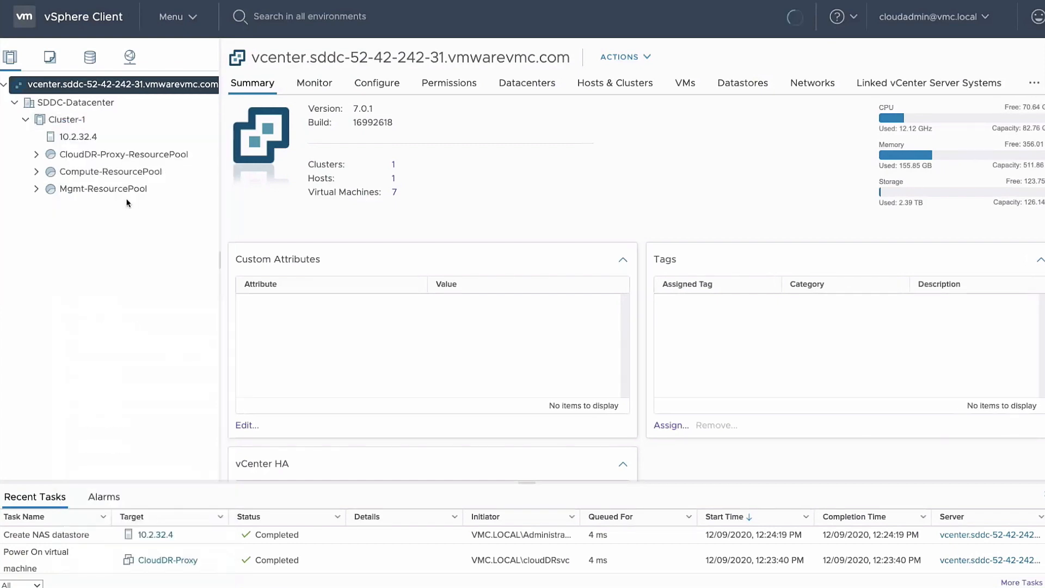
double_click(540, 104)
triple_click(540, 104)
text(DR Res Pool)
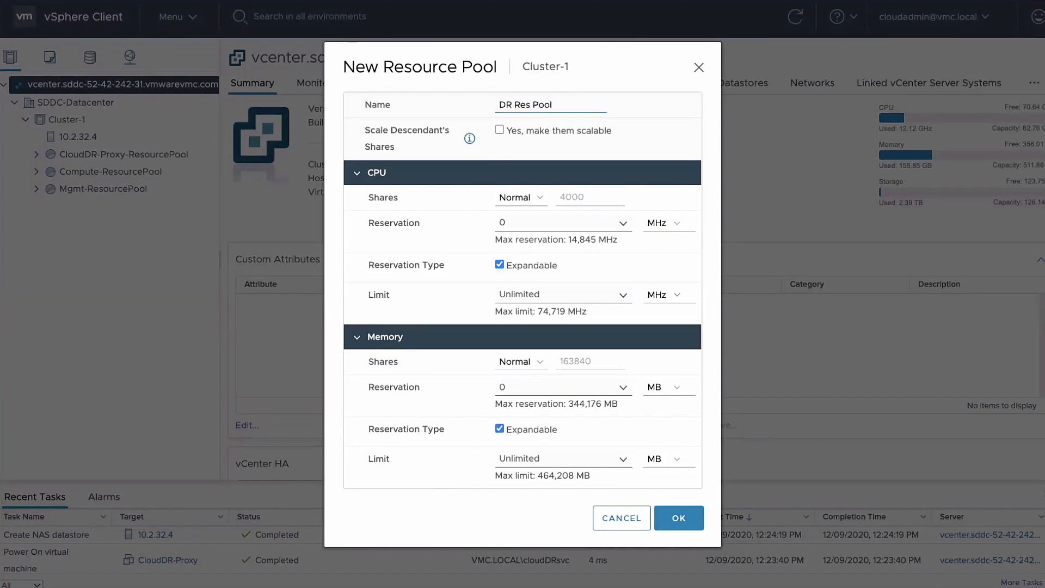
click(676, 518)
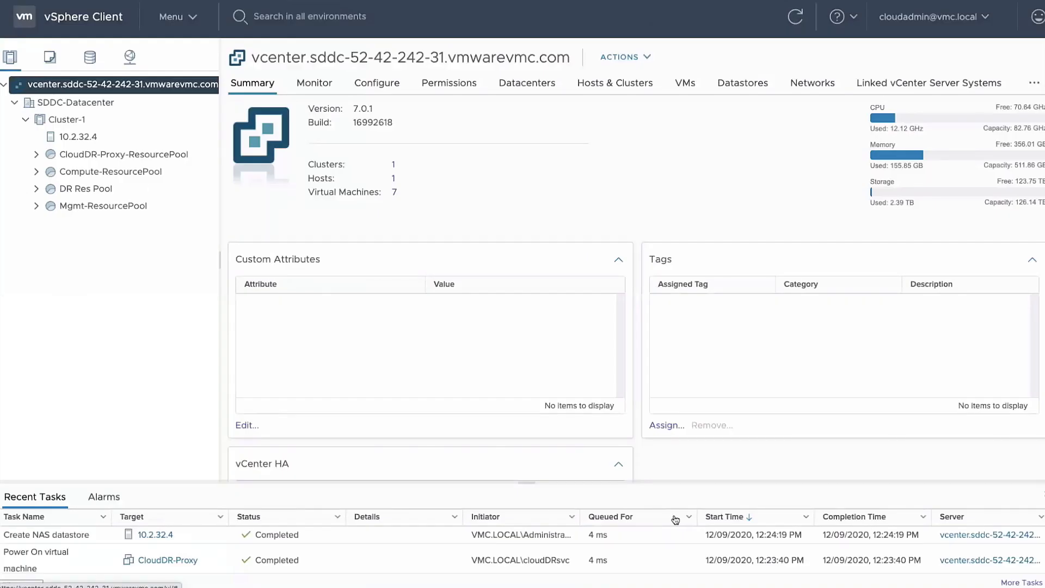
Create a VM and template folder named 'Cloud DR' under SDDC-Datacenter
click(50, 57)
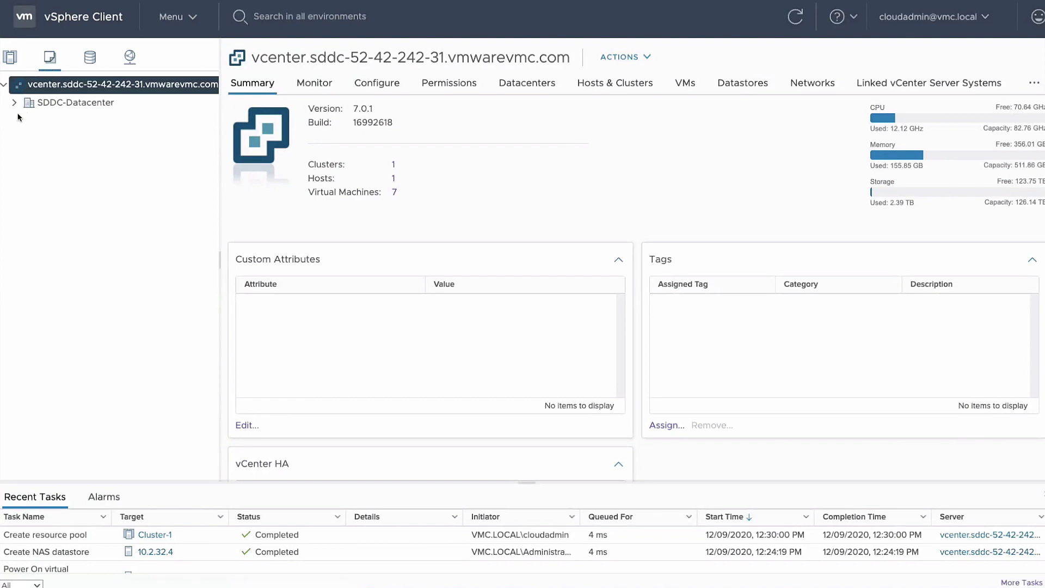
click(14, 103)
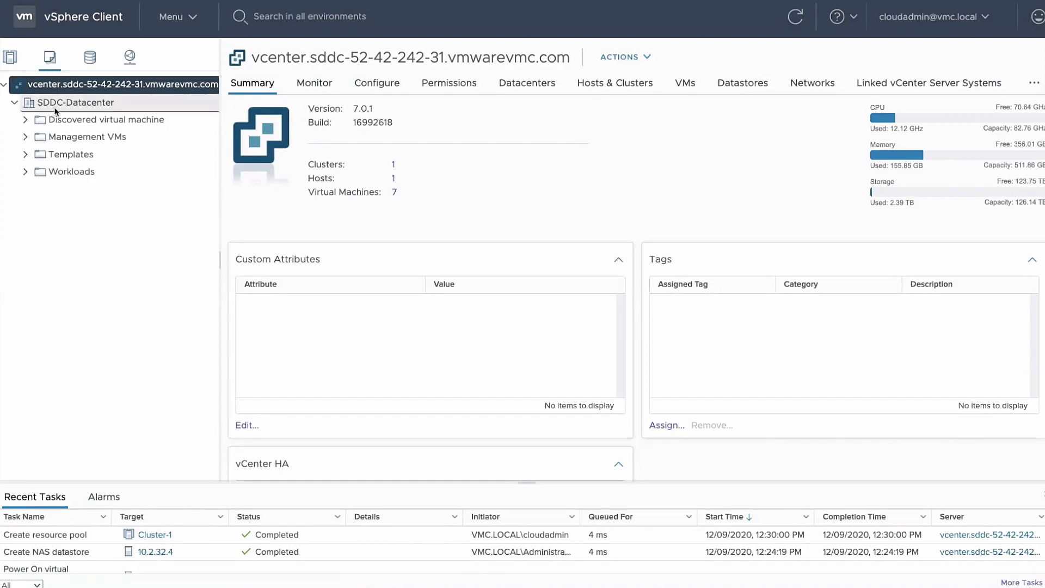
right_click(127, 105)
mouse_move(173, 188)
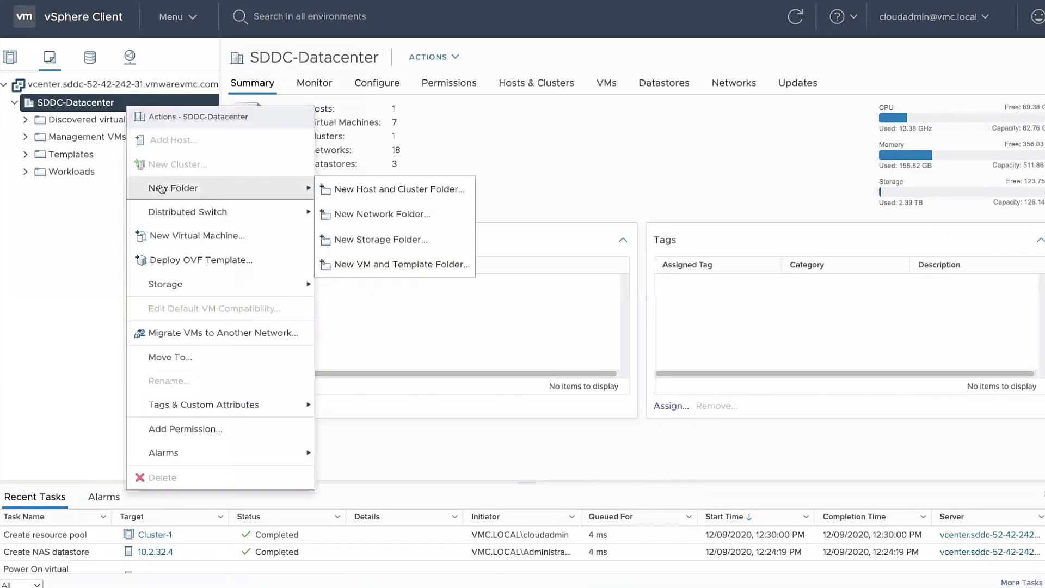
click(388, 266)
text(Cloud DR)
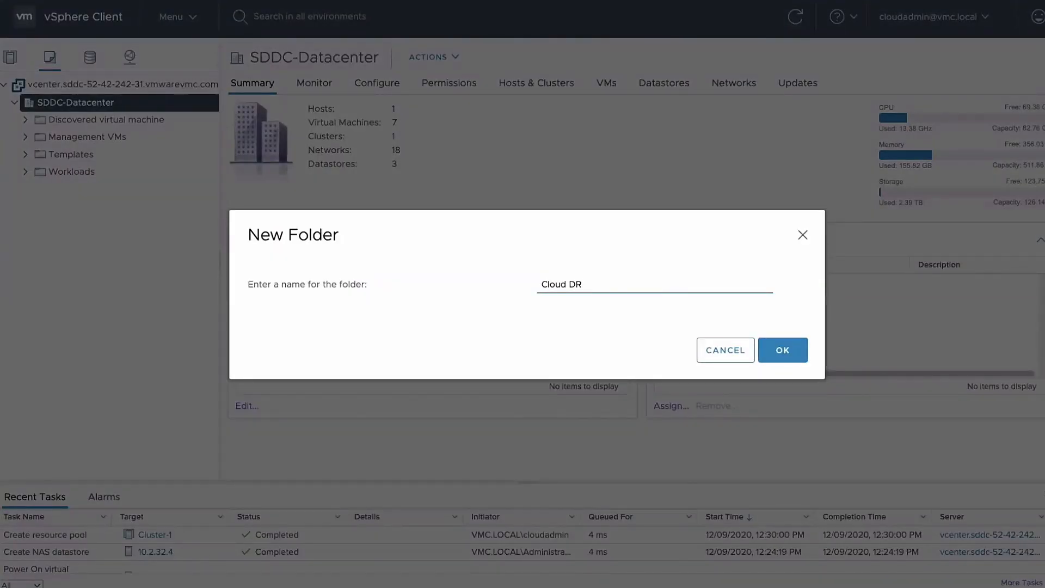
click(783, 351)
Add an 'Applications' folder inside Cloud DR, then go to Cloud DR's Recovery SDDC view
click(25, 120)
right_click(59, 119)
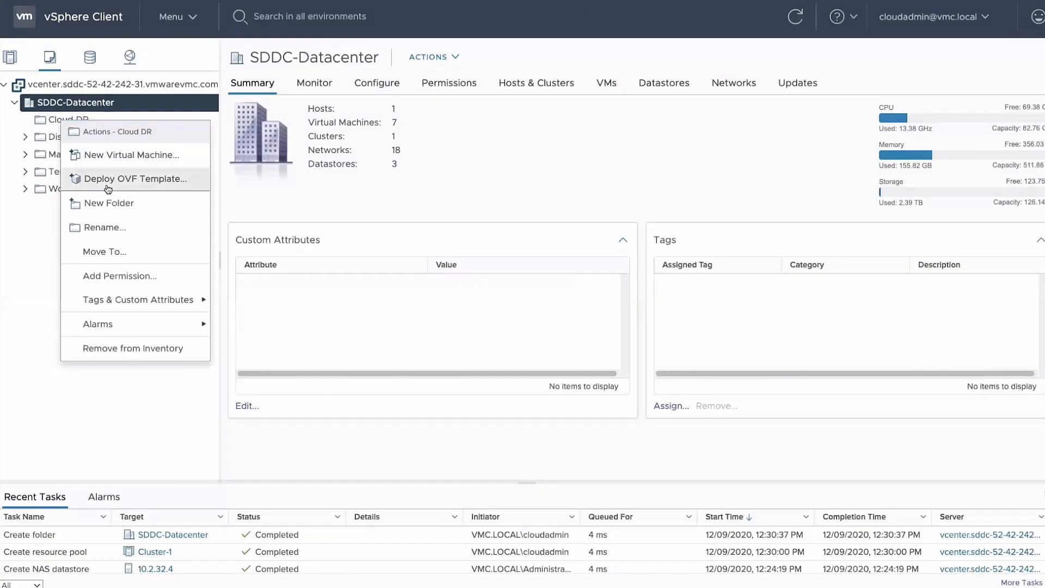
click(111, 206)
text(App)
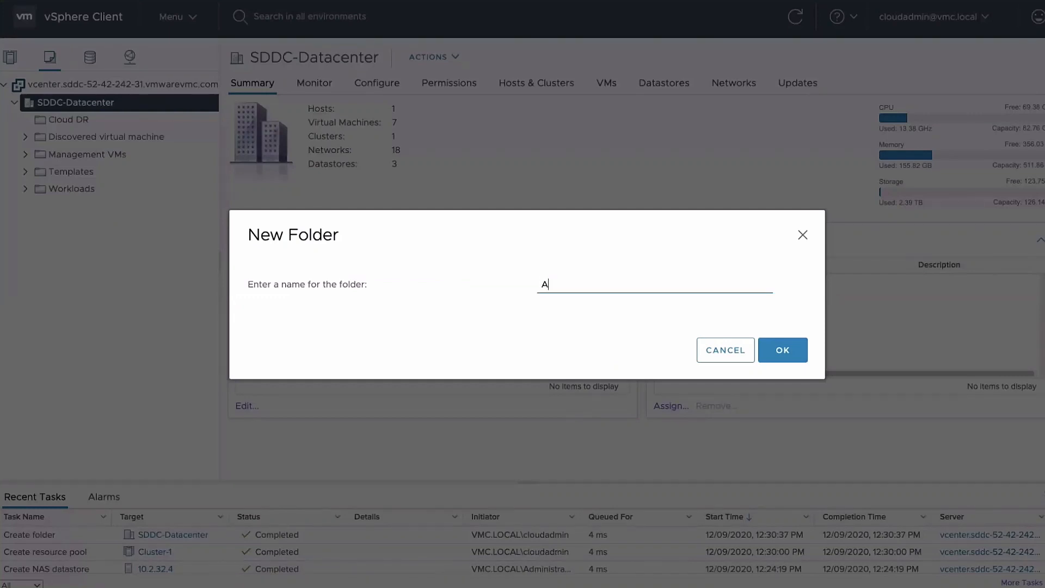
text(lic)
text(ns)
click(784, 352)
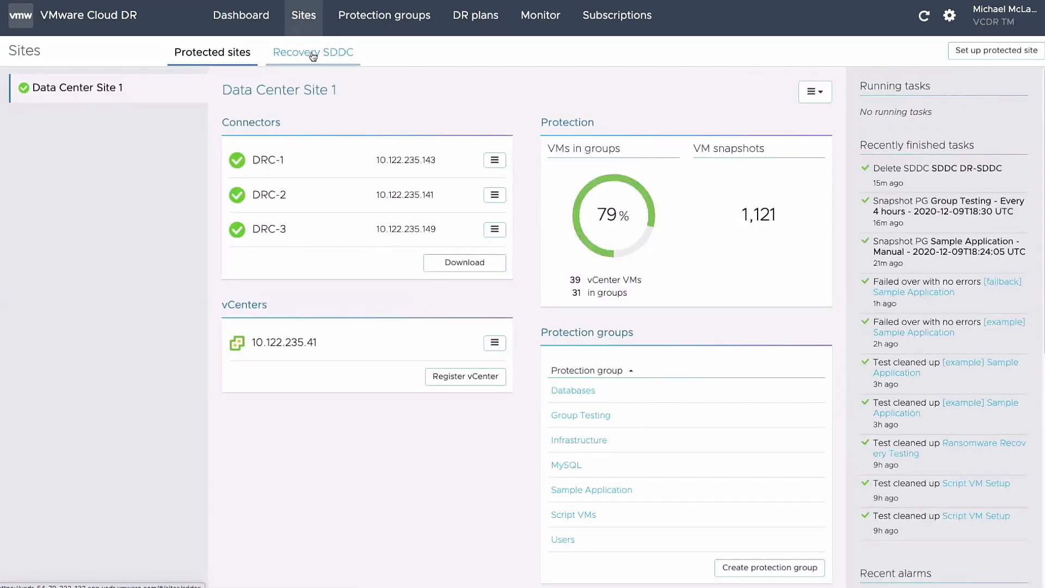
click(313, 60)
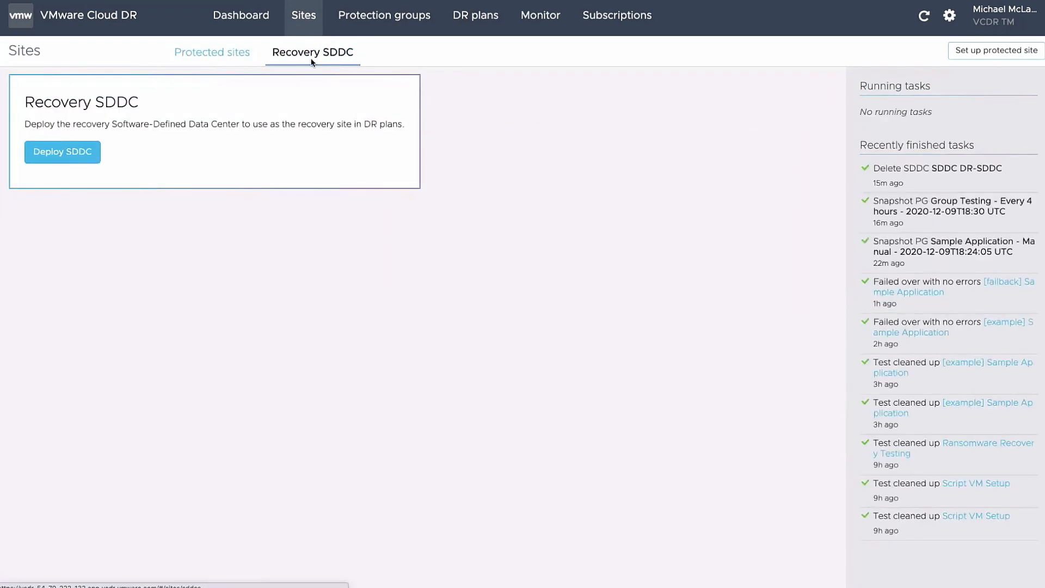
Start the recovery SDDC deployment and skip ahead through the walkthrough to DR-SDDC's details
click(63, 152)
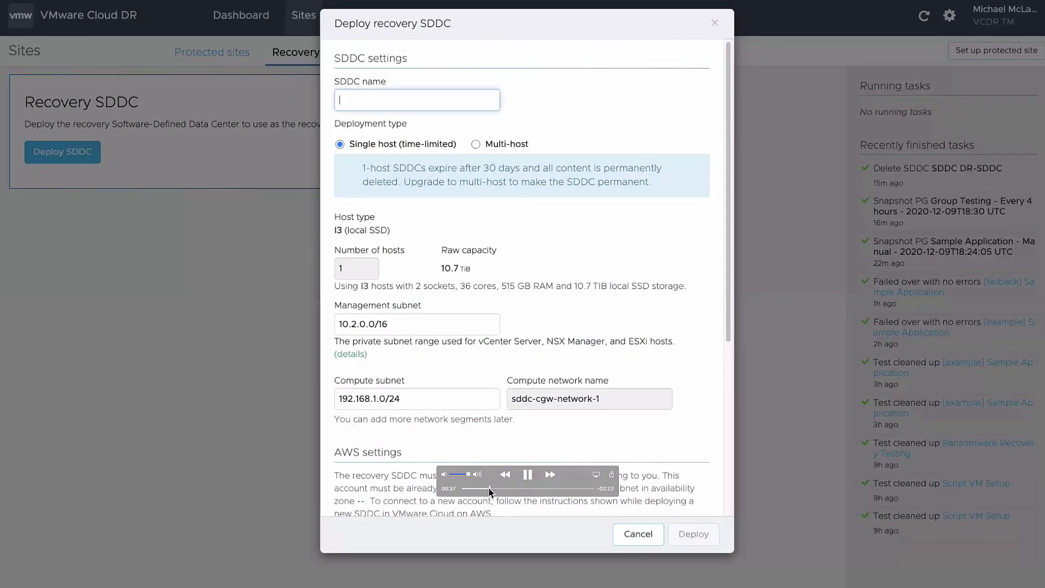
click(489, 488)
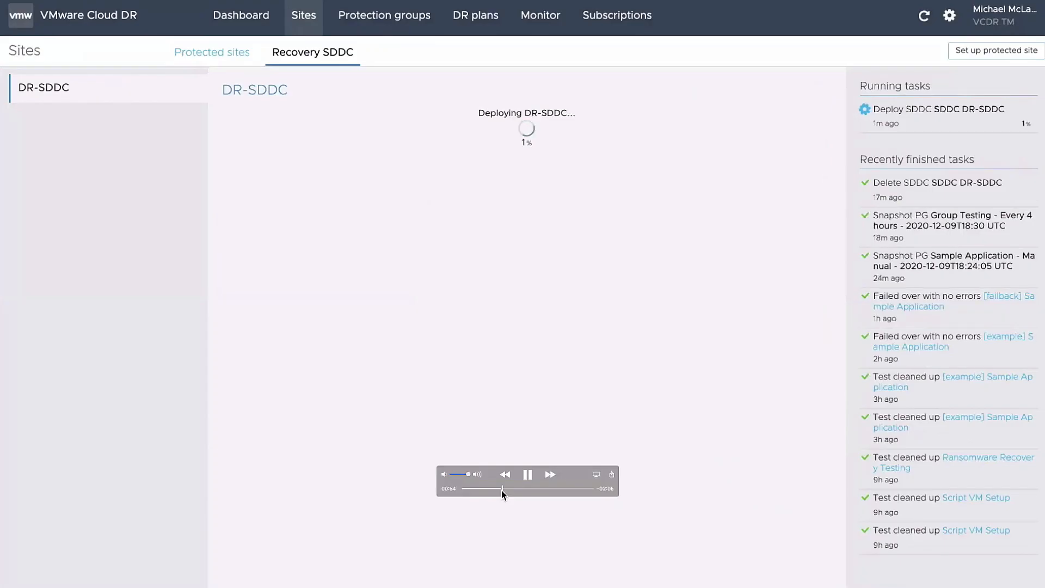
click(515, 491)
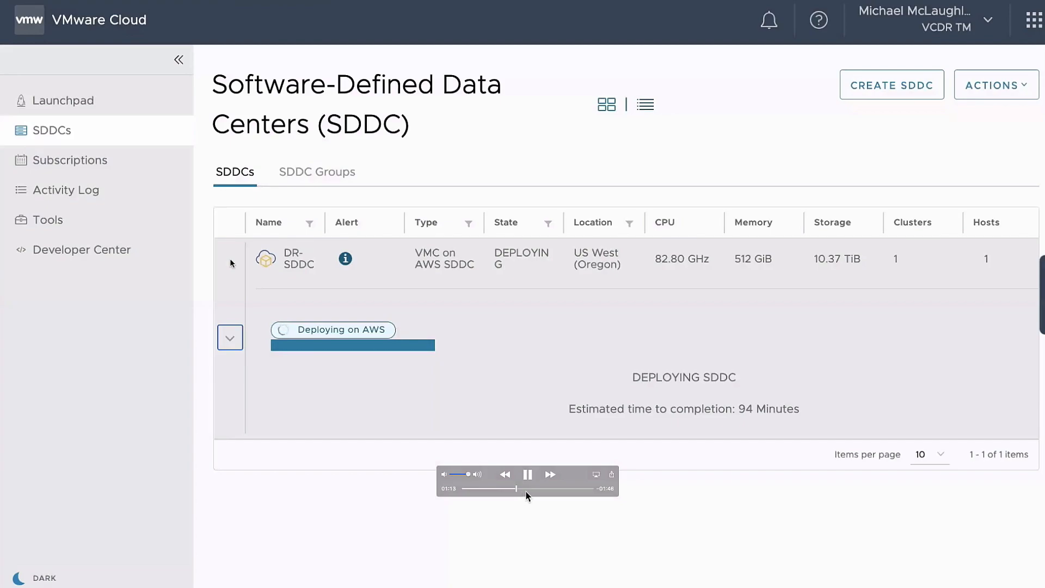
click(528, 488)
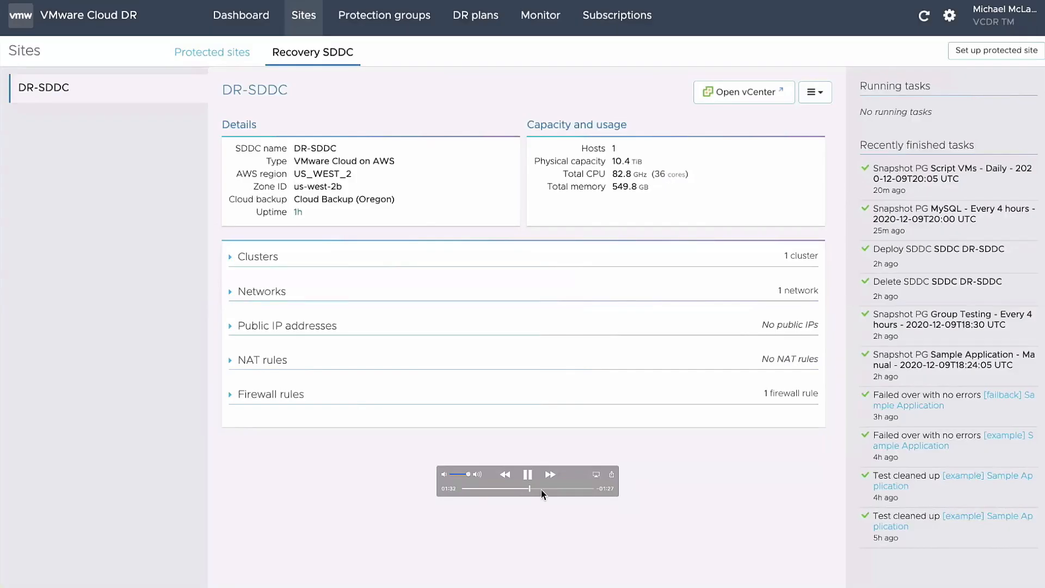
click(541, 488)
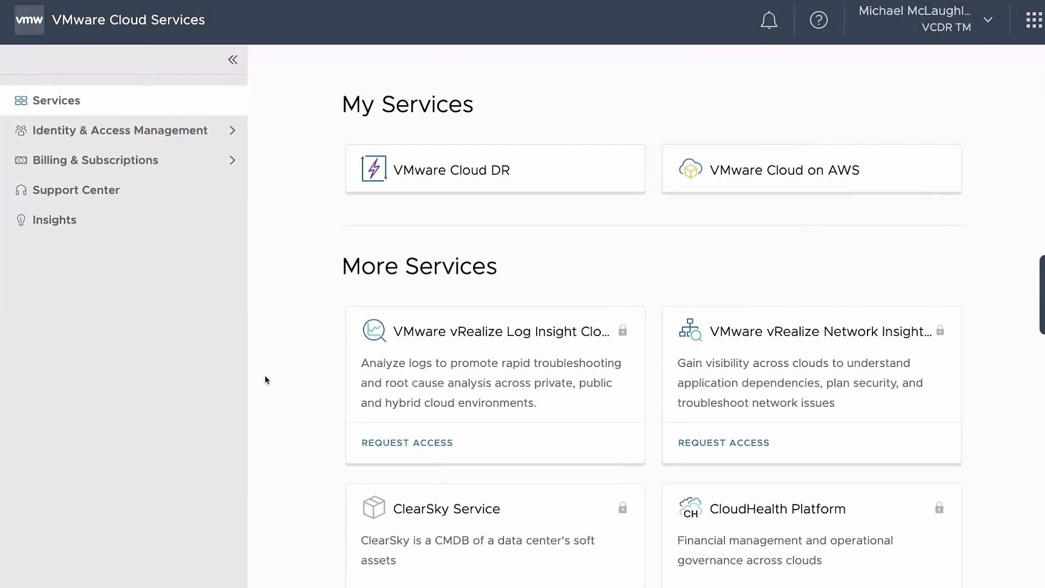
Open VMware Cloud DR from My Services and show its Sites page
click(572, 169)
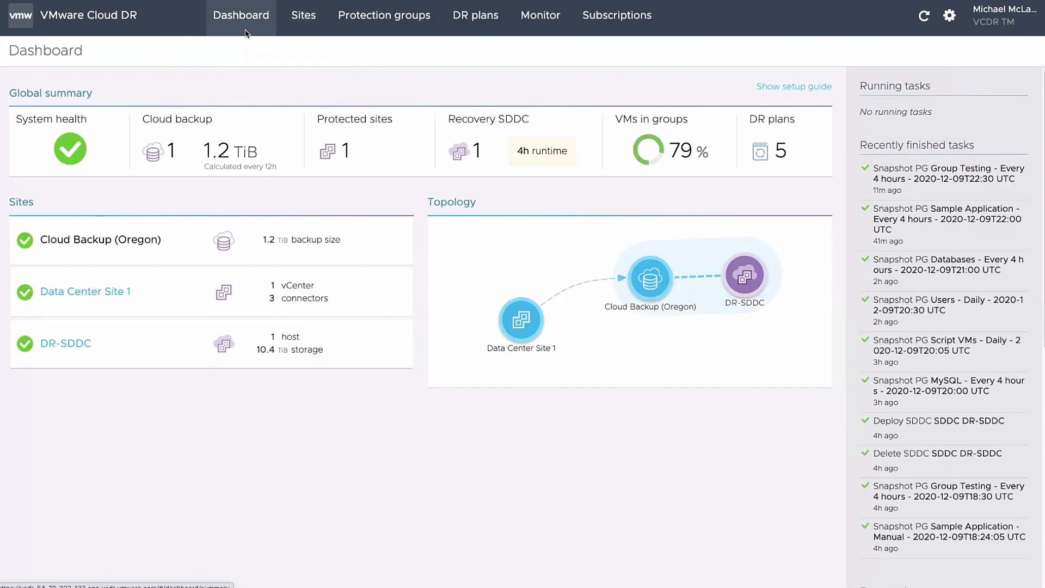
click(297, 31)
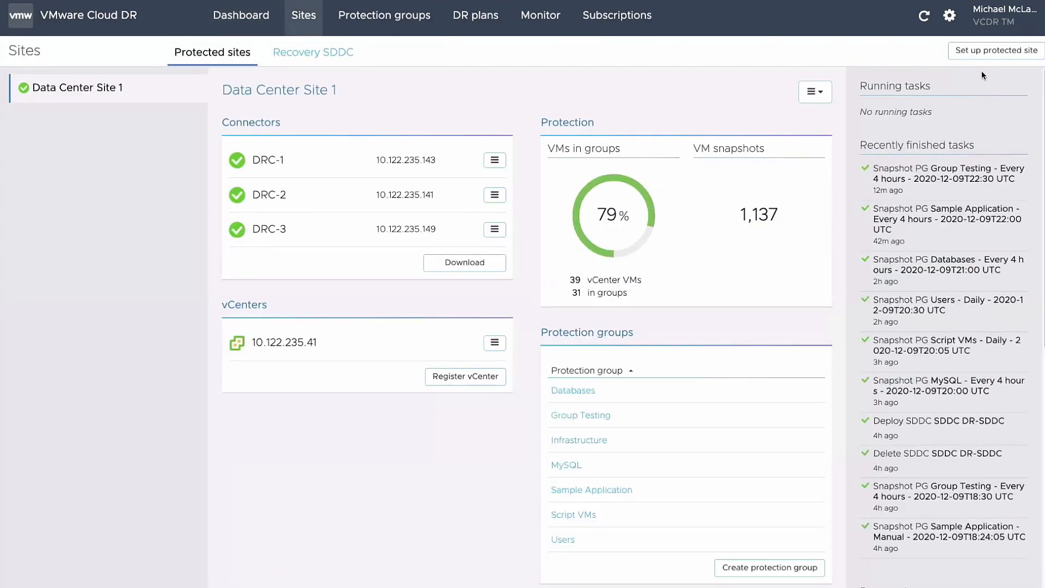
Create protected site 'Data Center Site 2' in the Los Angeles time zone
click(985, 51)
click(412, 94)
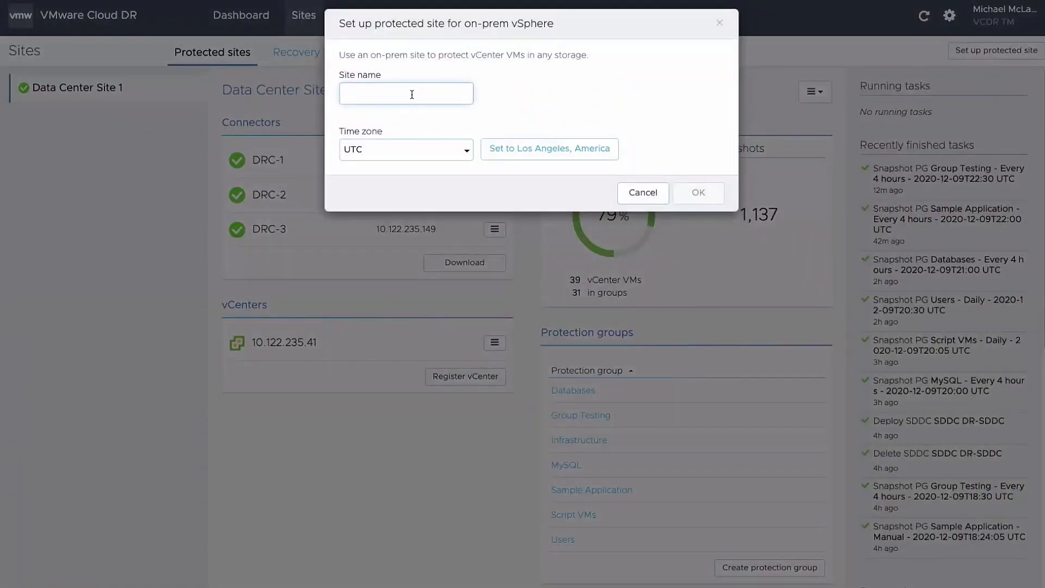
text(Data Center Site 2)
click(519, 148)
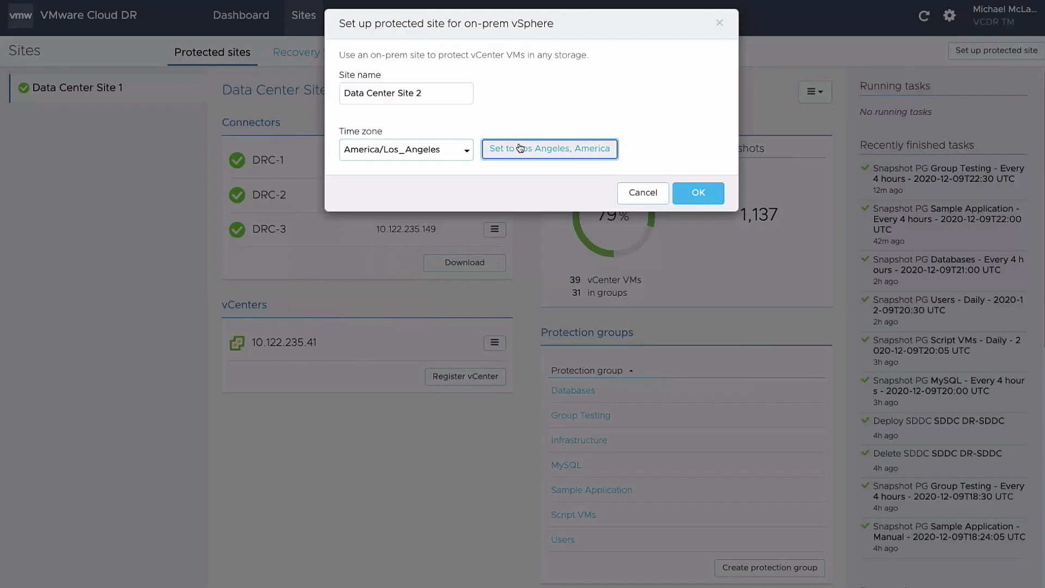
click(697, 193)
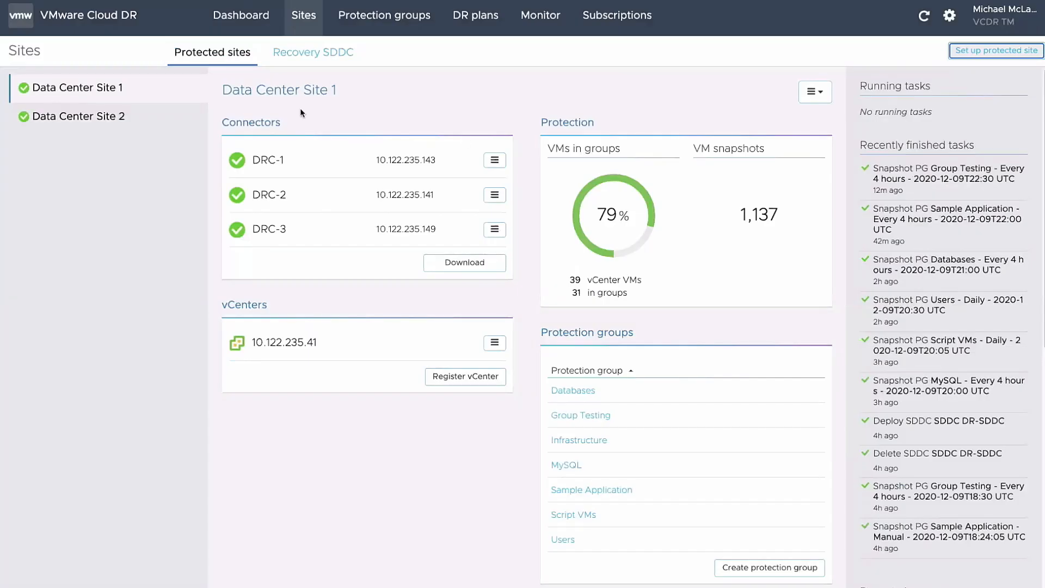
Copy Data Center Site 2's connector appliance OVA download URL
click(87, 118)
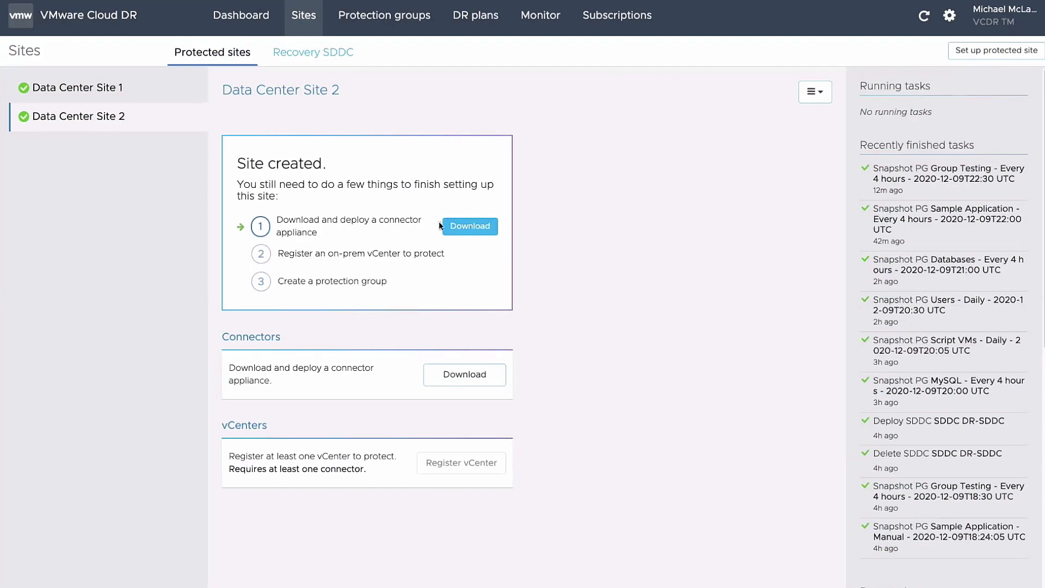
click(481, 227)
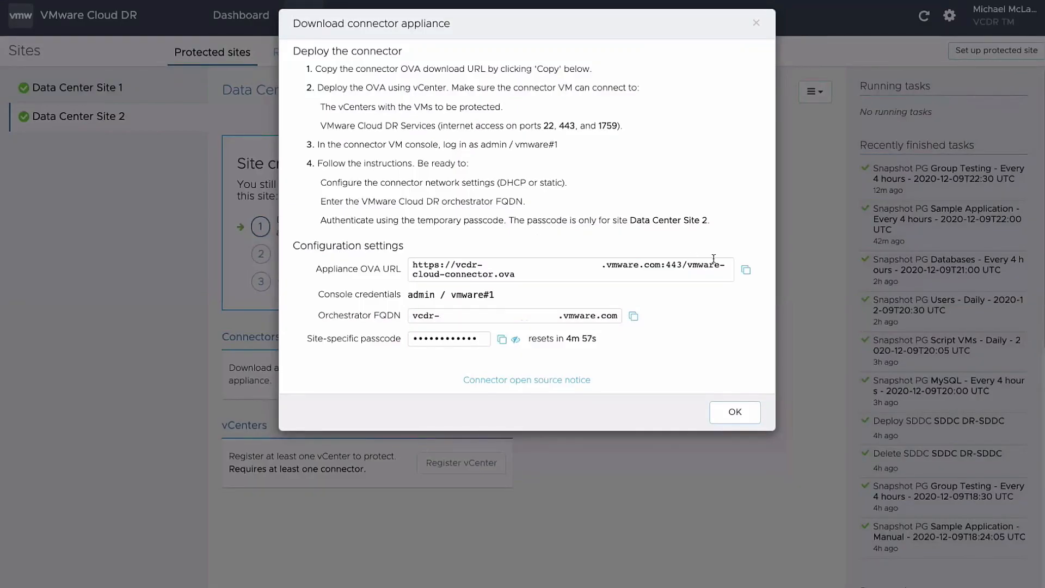
click(745, 270)
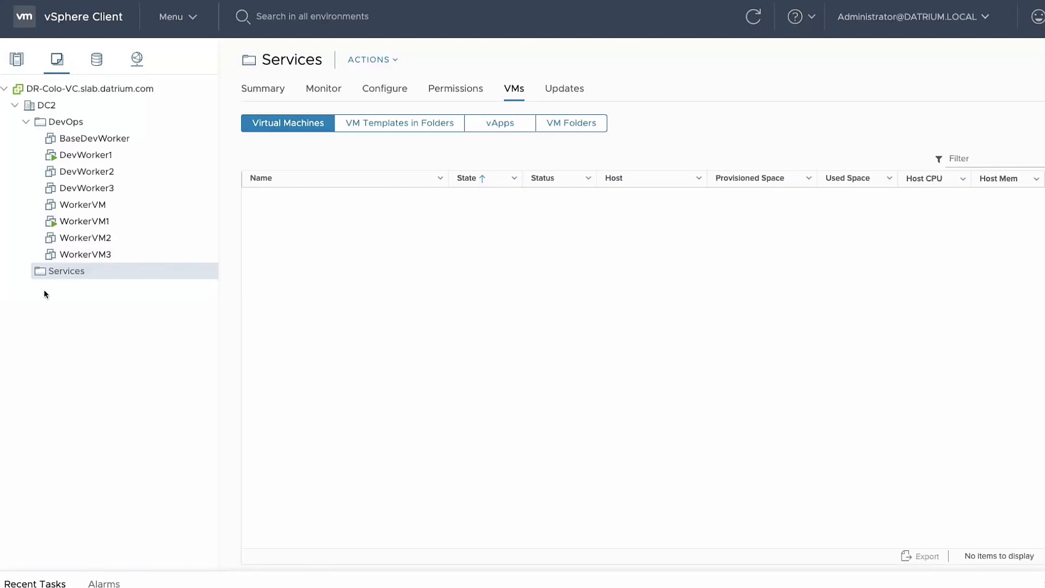
Start an OVF deployment into Services from the pasted connector OVA URL, naming the VM DRC-4
right_click(96, 270)
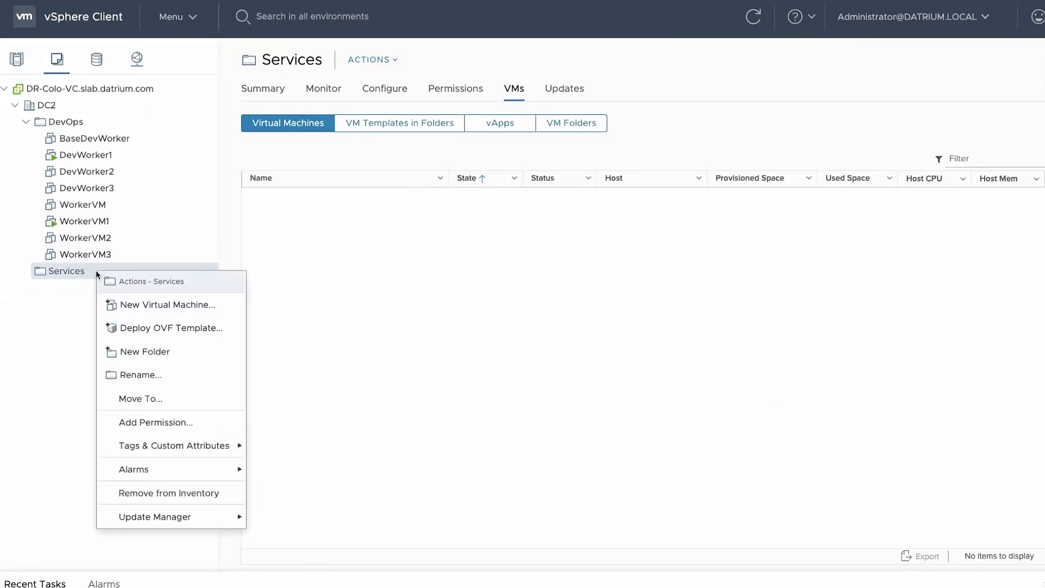
click(138, 328)
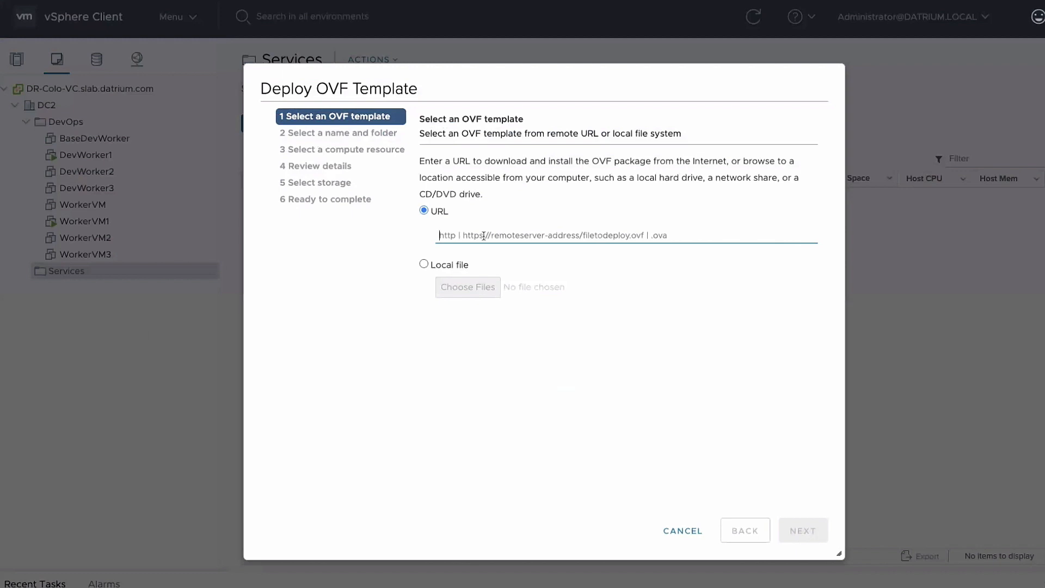
key(ctrl+v)
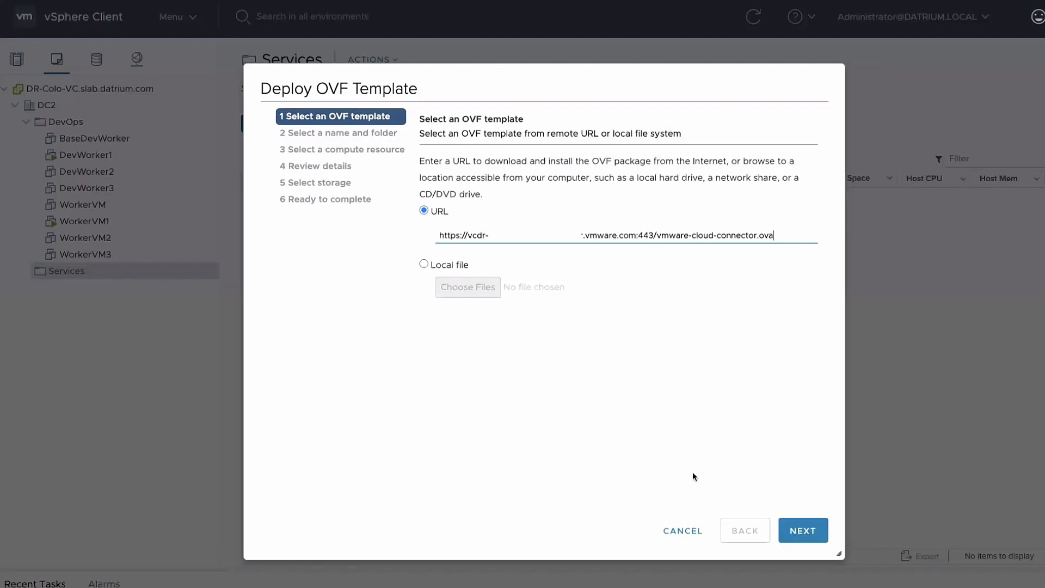
click(795, 528)
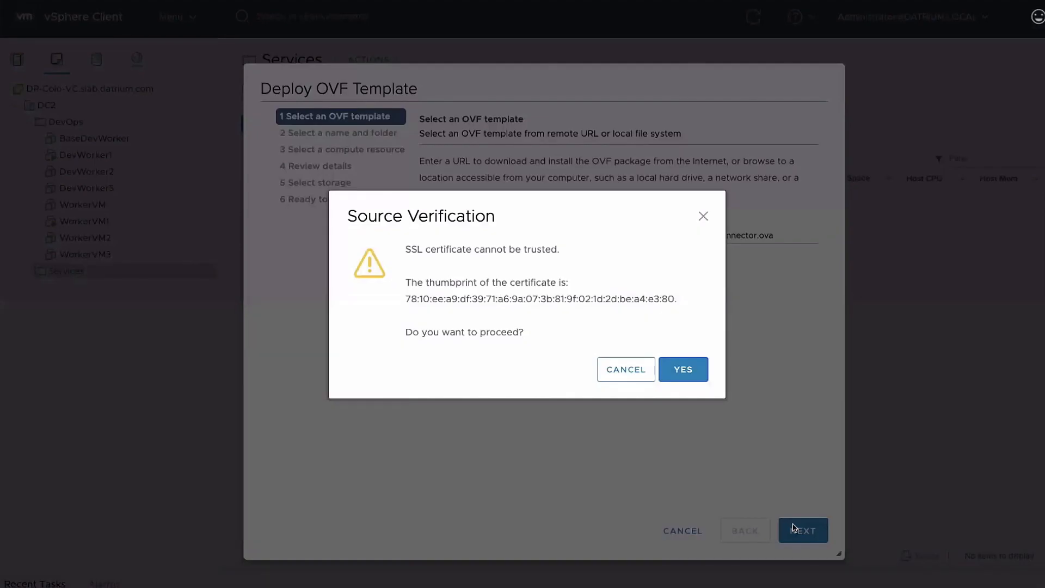
click(684, 371)
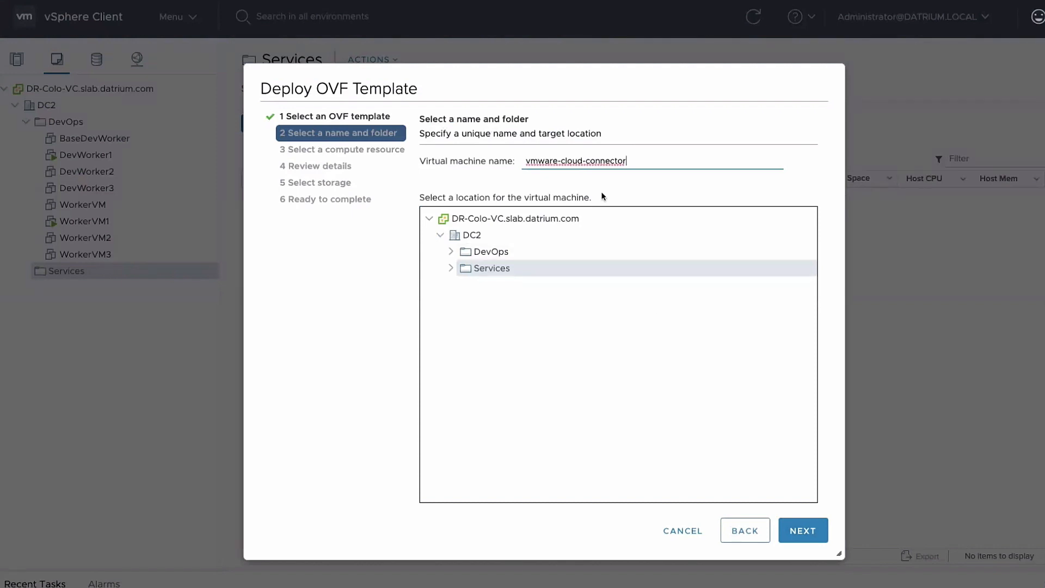
triple_click(583, 160)
text(DRC-4)
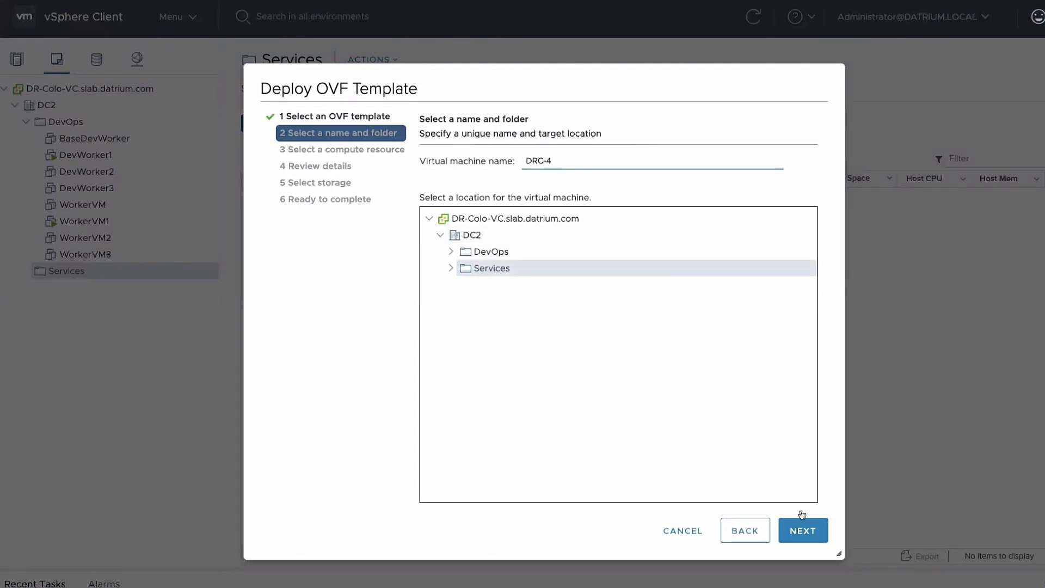
Accept the default compute resource, storage on LocalDiskCN4 and network mapping, then deploy DRC-4
click(804, 531)
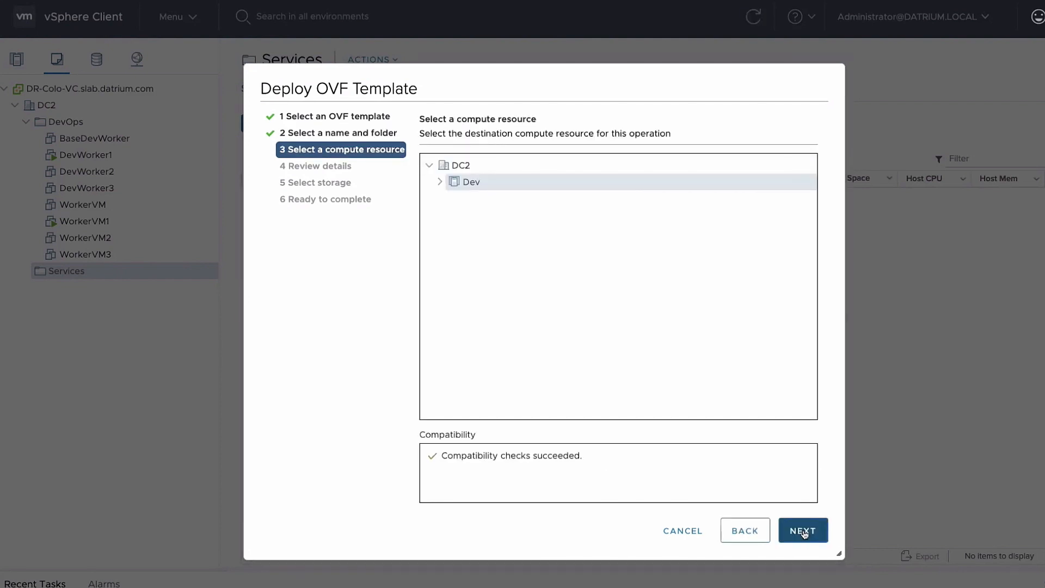
click(803, 532)
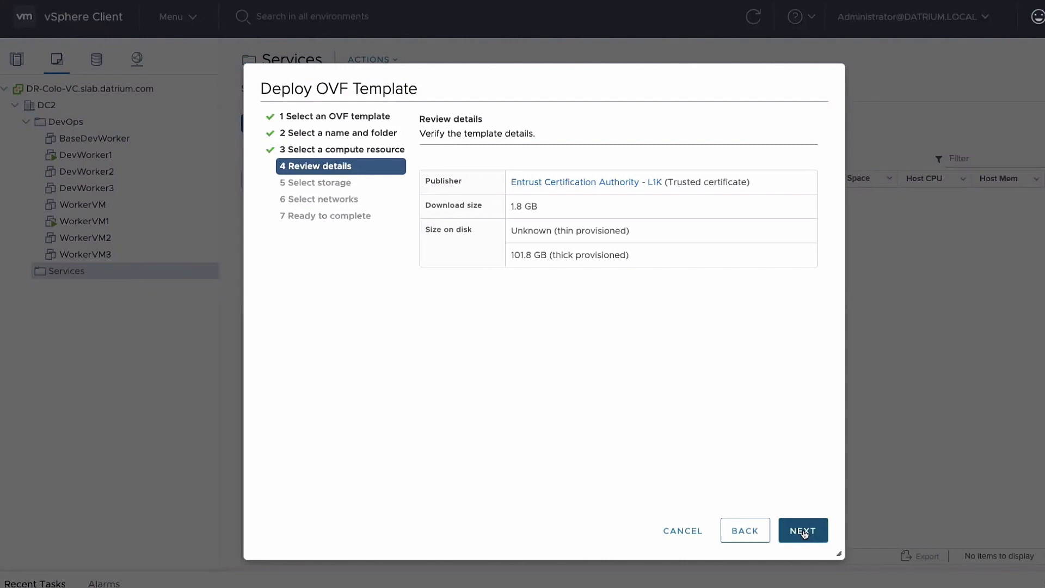
click(803, 531)
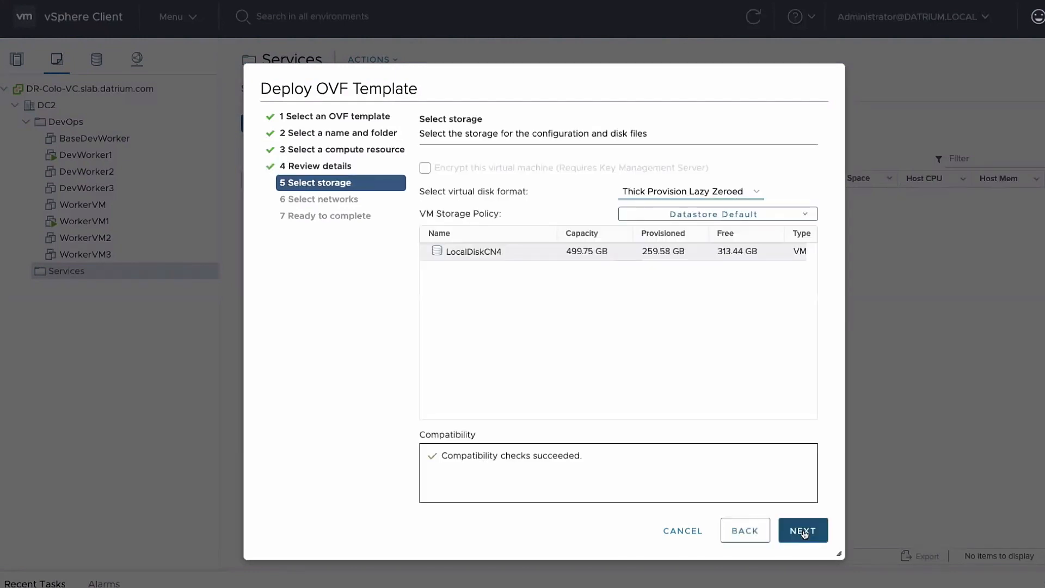
click(803, 531)
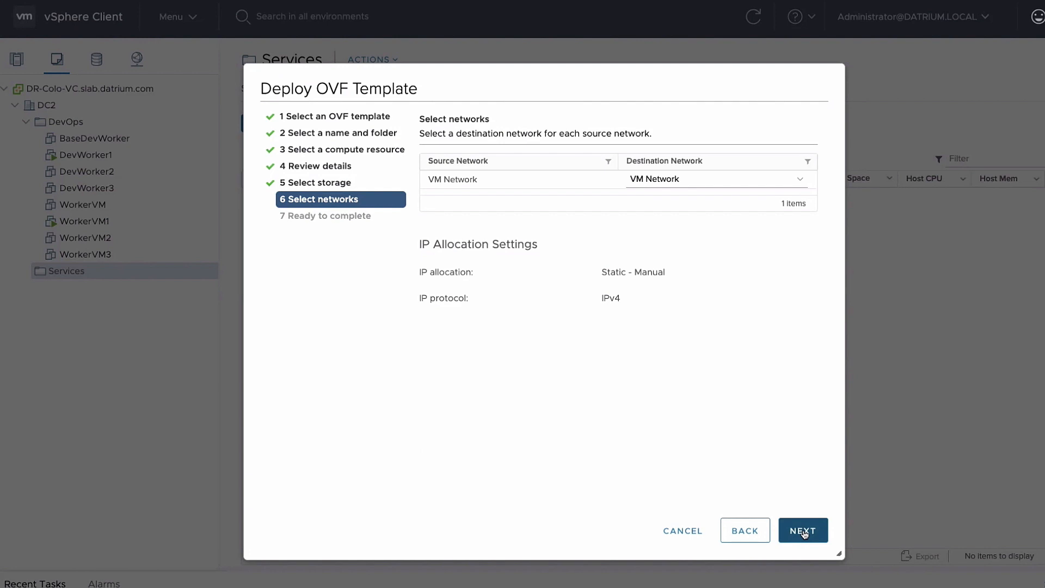
click(803, 531)
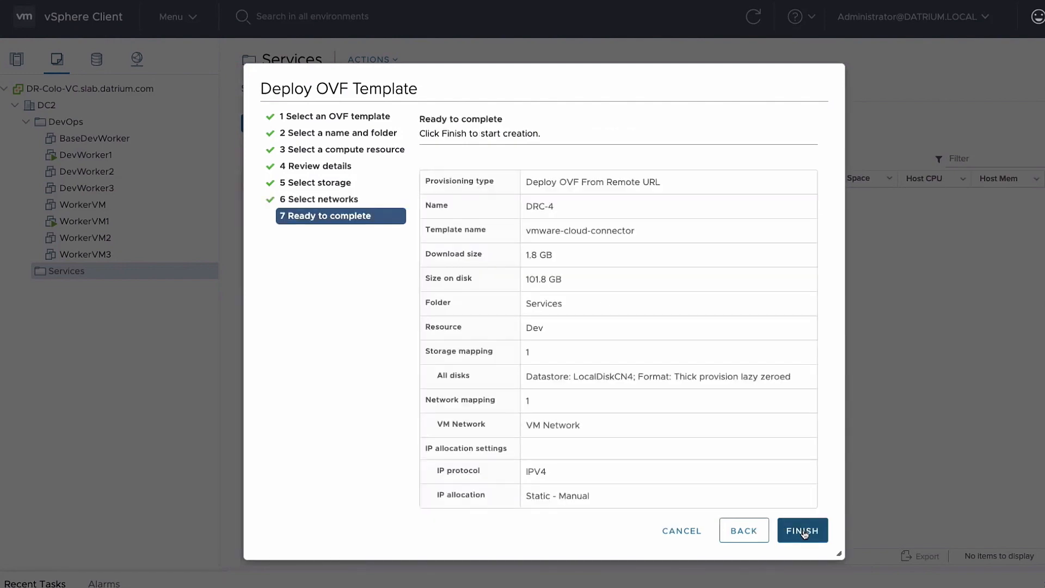
click(803, 532)
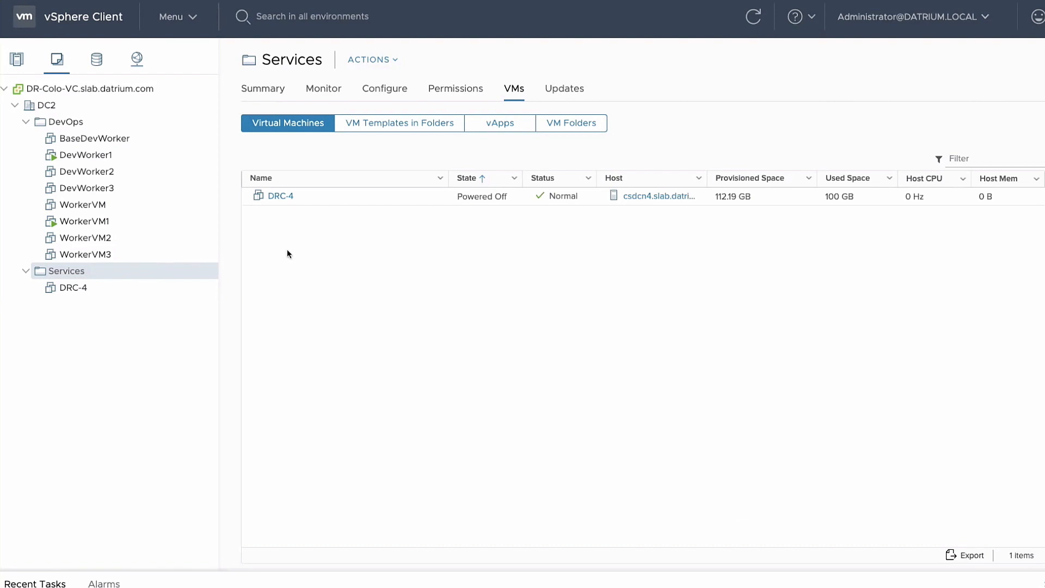
Power on the DRC-4 VM and select its IP address 10.122.235.153 on the Summary
click(69, 288)
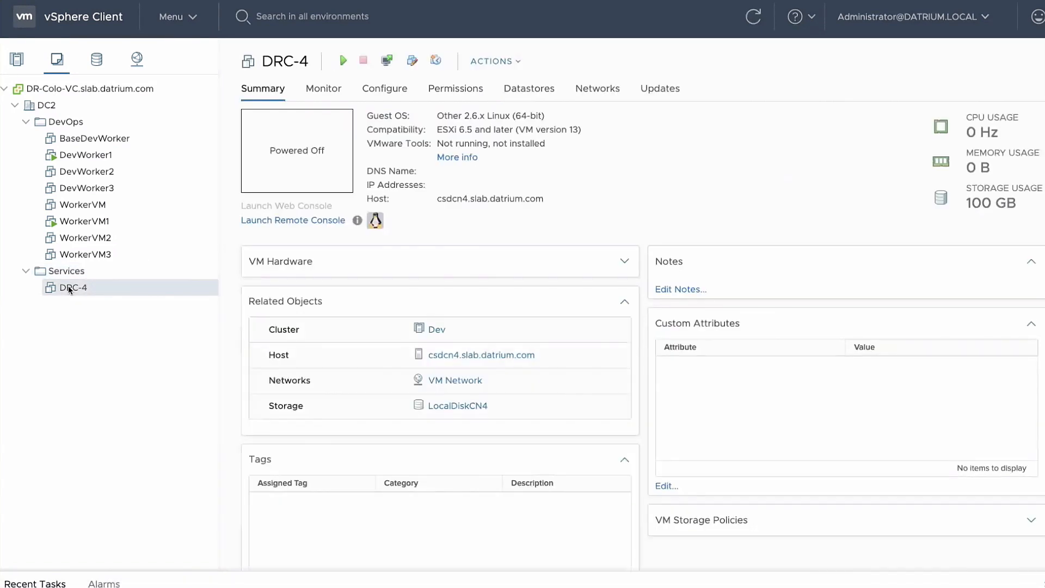
right_click(69, 290)
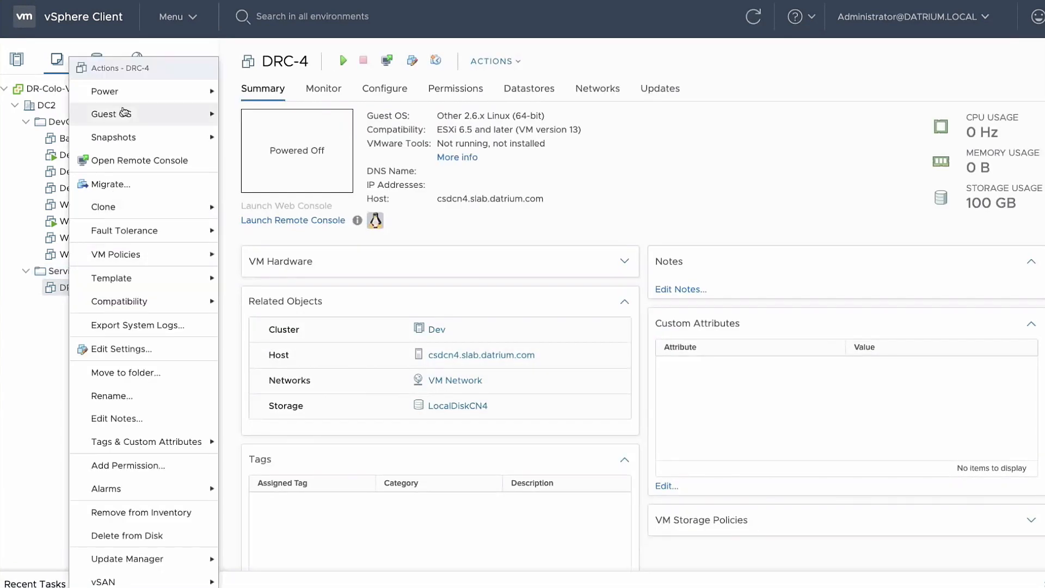
mouse_move(207, 91)
click(258, 96)
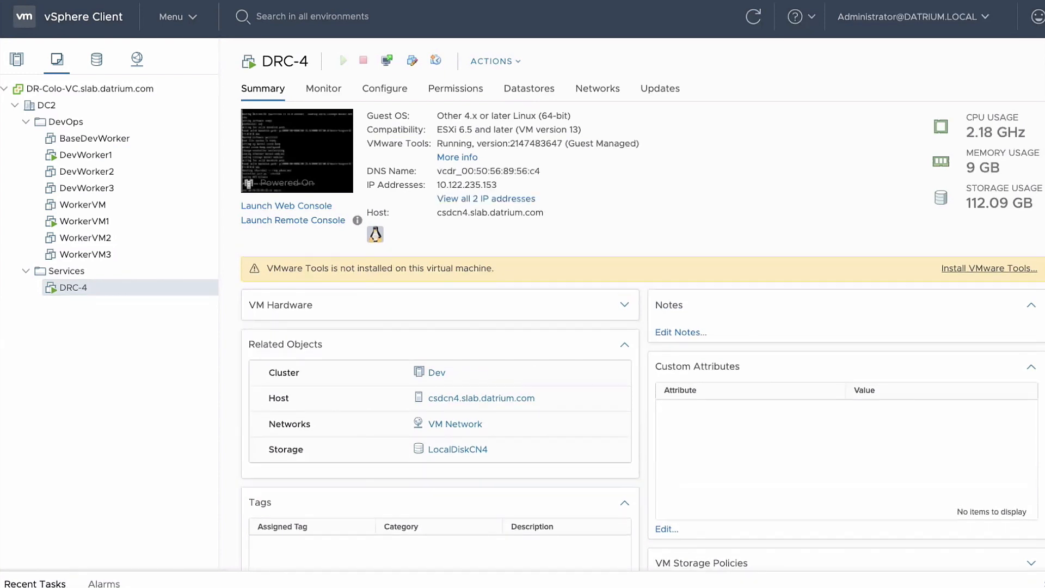
double_click(478, 186)
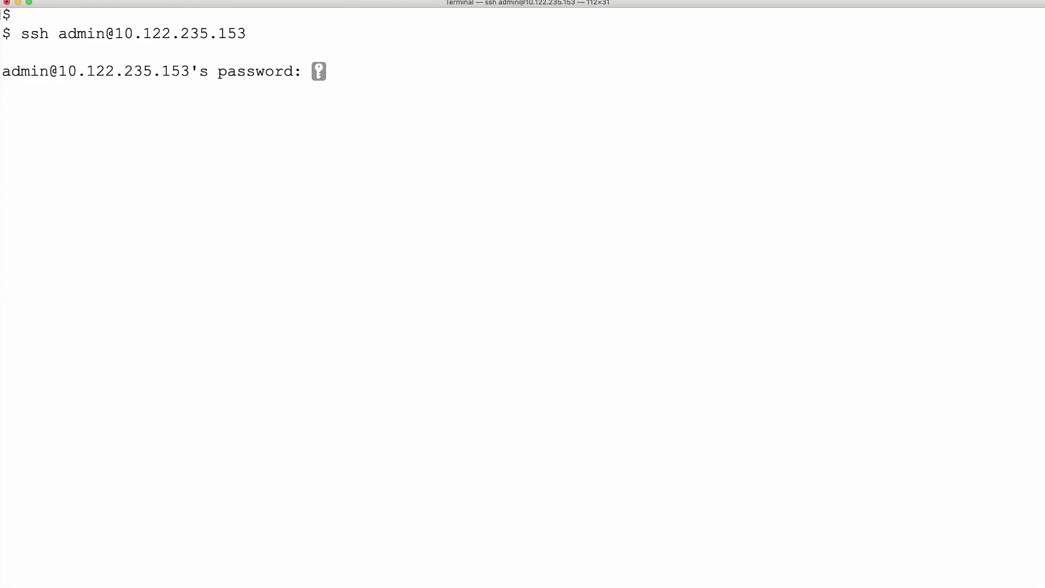
Log in to the connector, choose DHCP (b), and supply the orchestrator FQDN
key(Return)
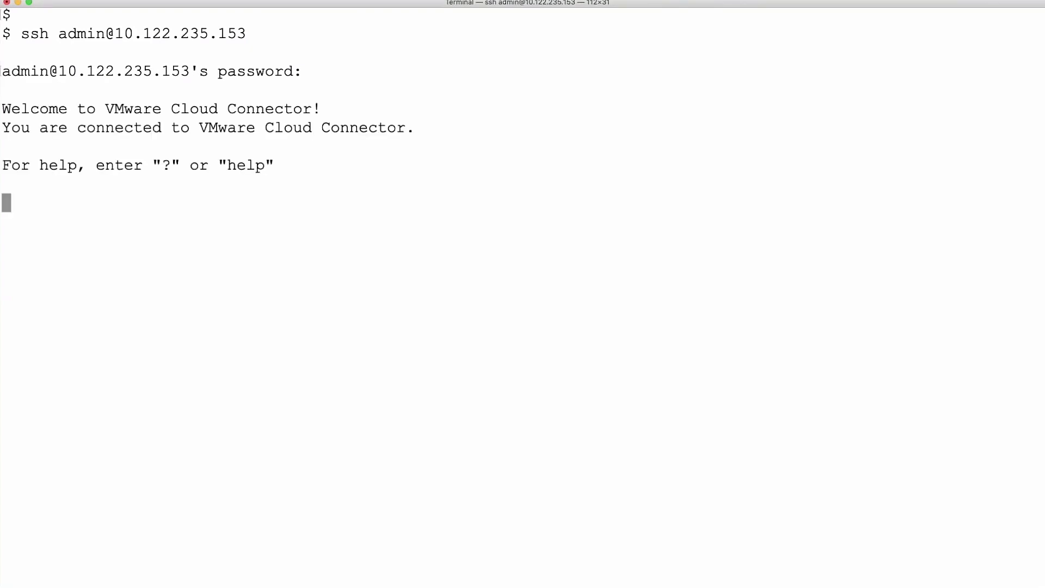
text(b)
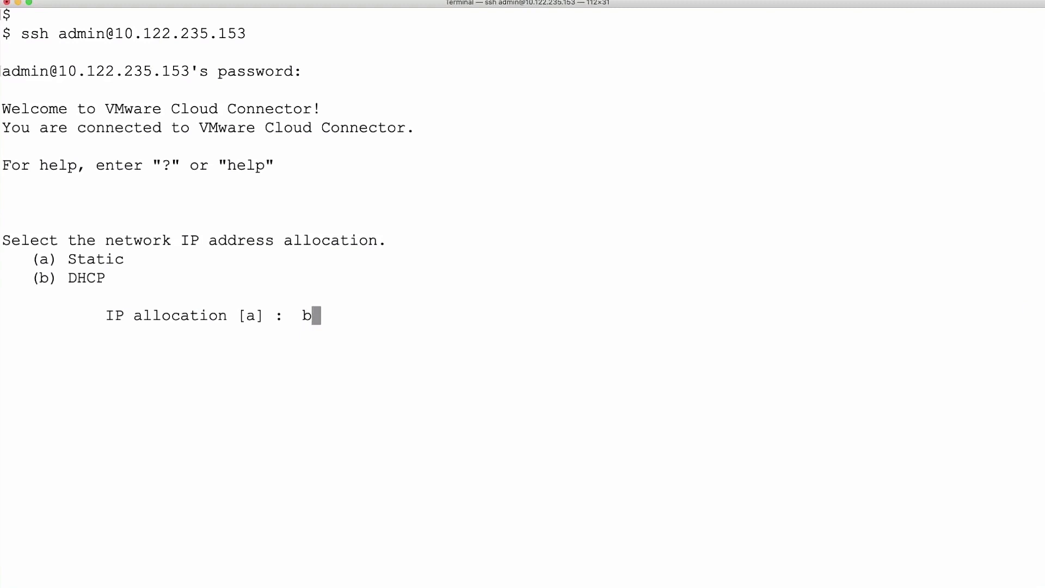
key(Return)
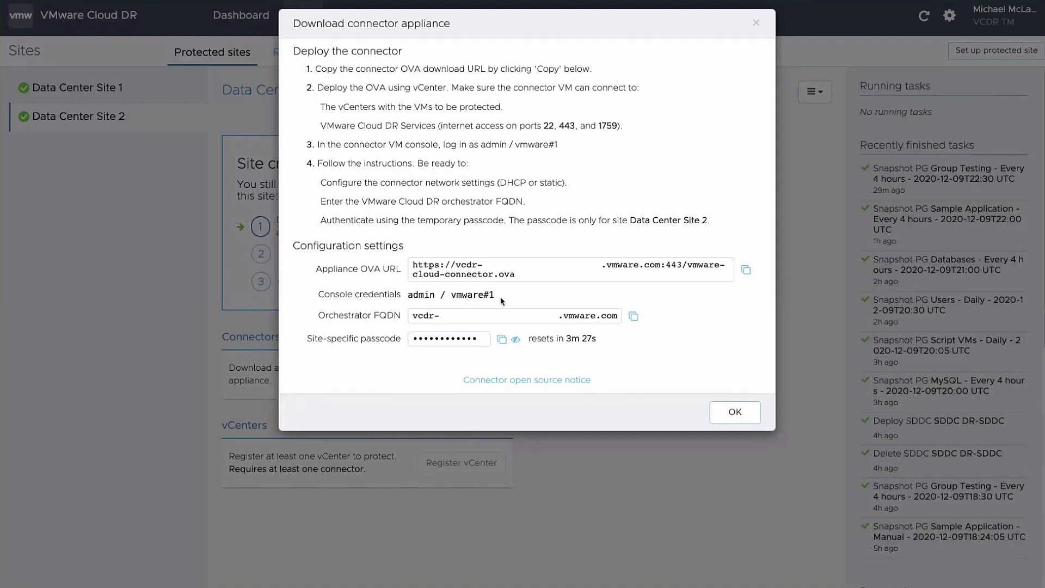
click(633, 317)
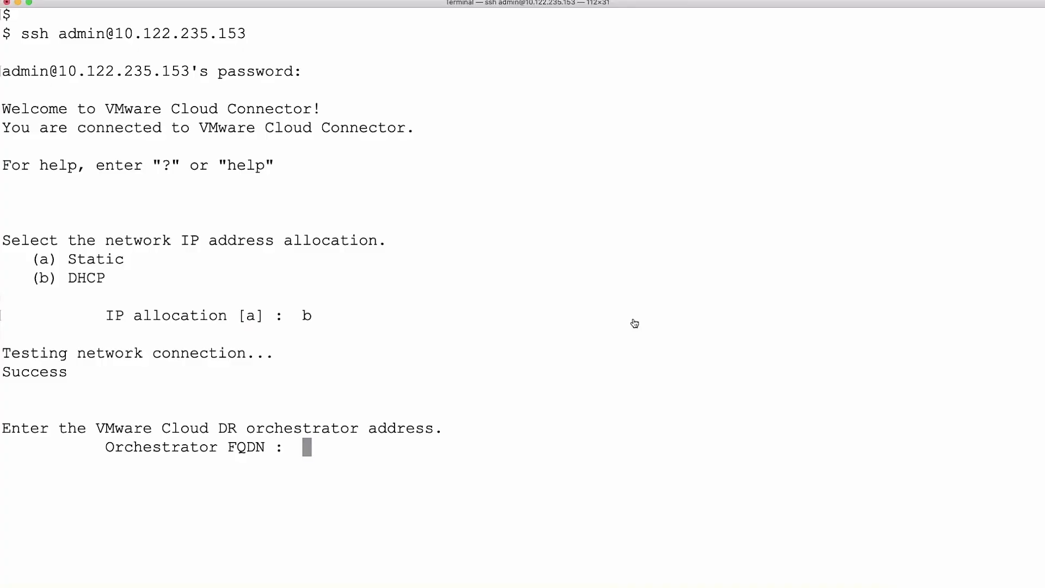
key(super+v)
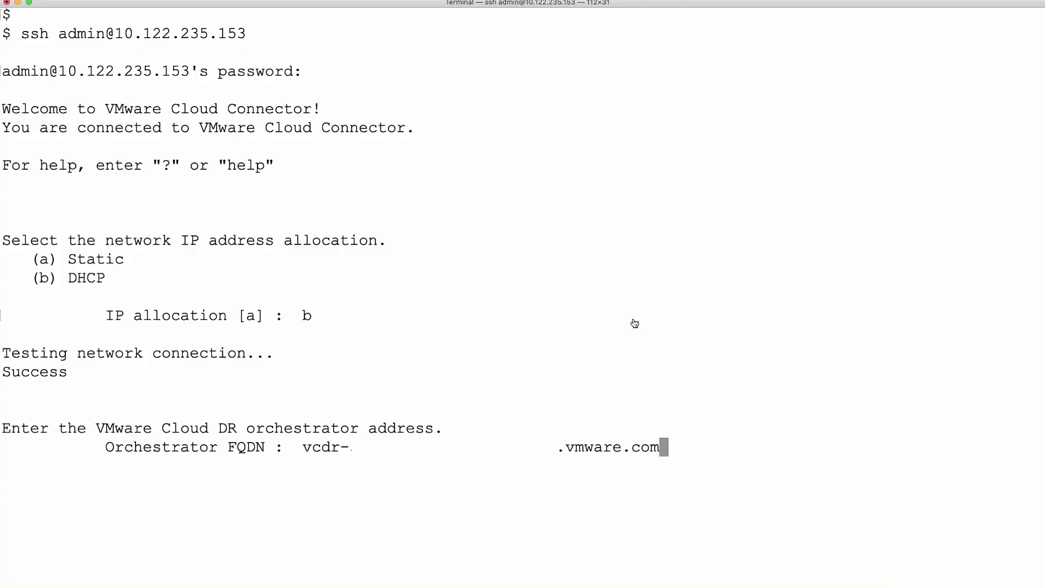
key(Return)
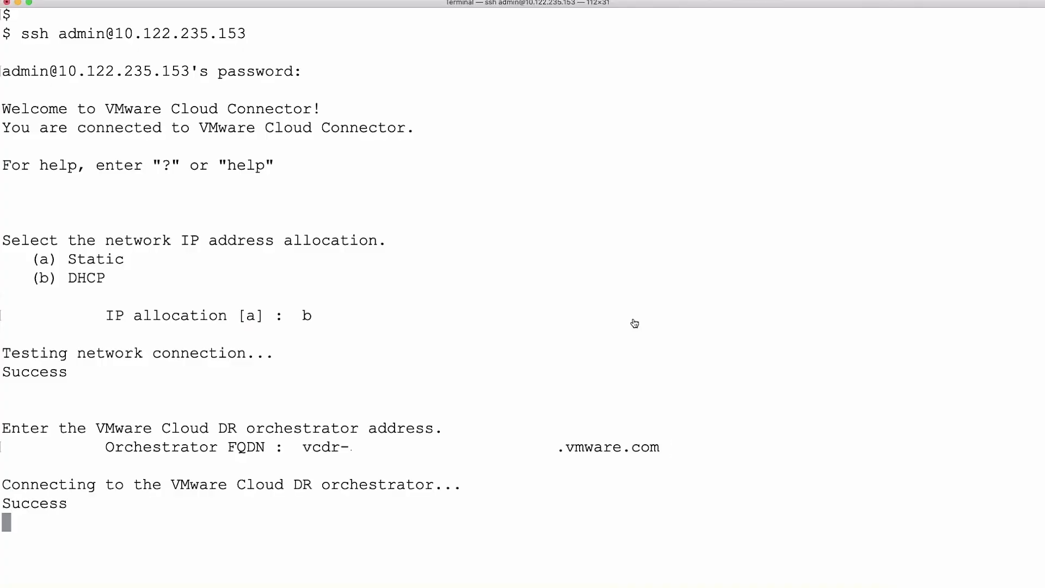
Enter the site-specific passcode and give the connector the label DRC-4
key(super+Tab)
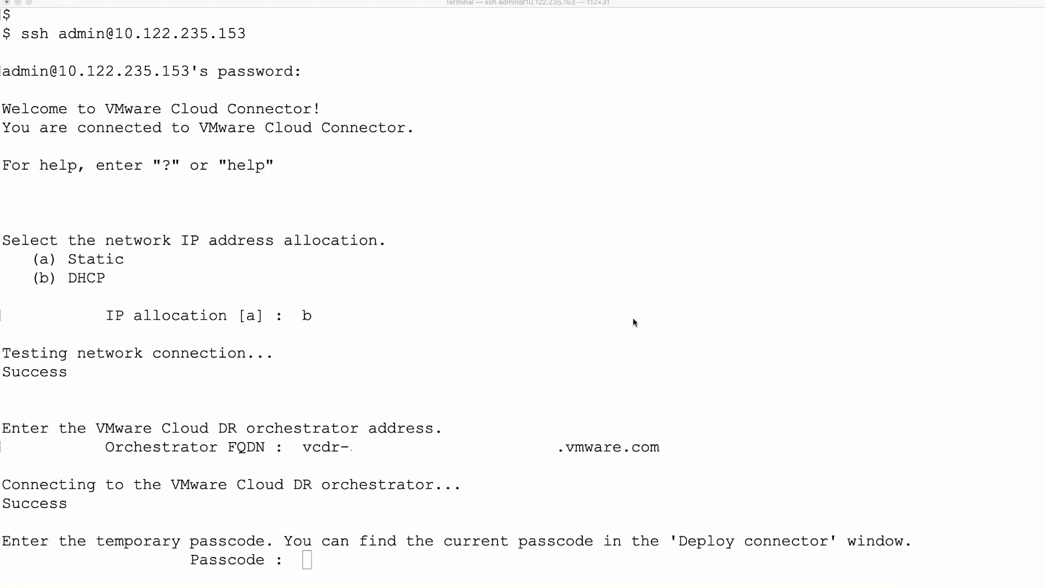
click(501, 340)
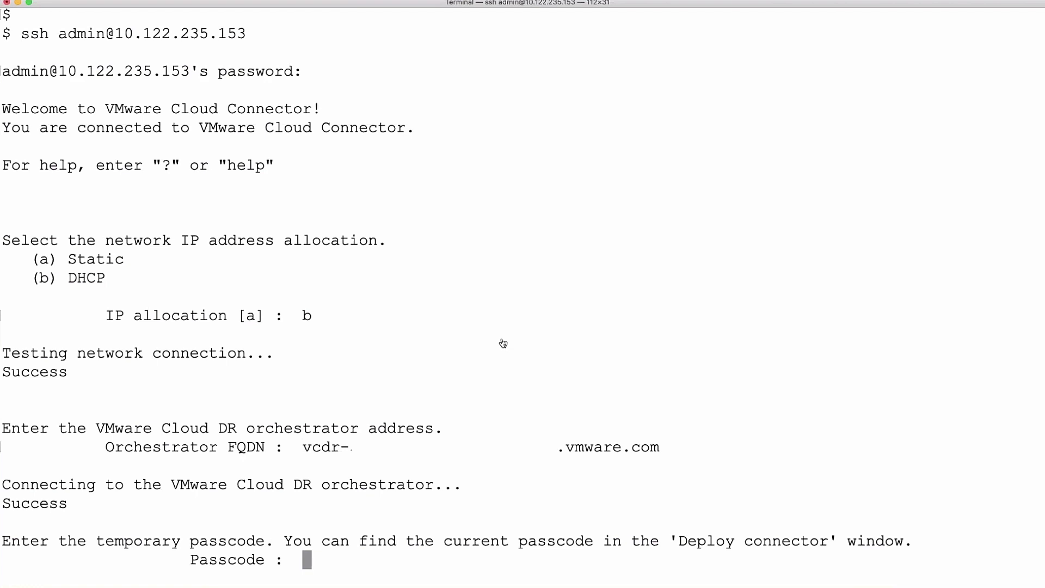
key(super+v)
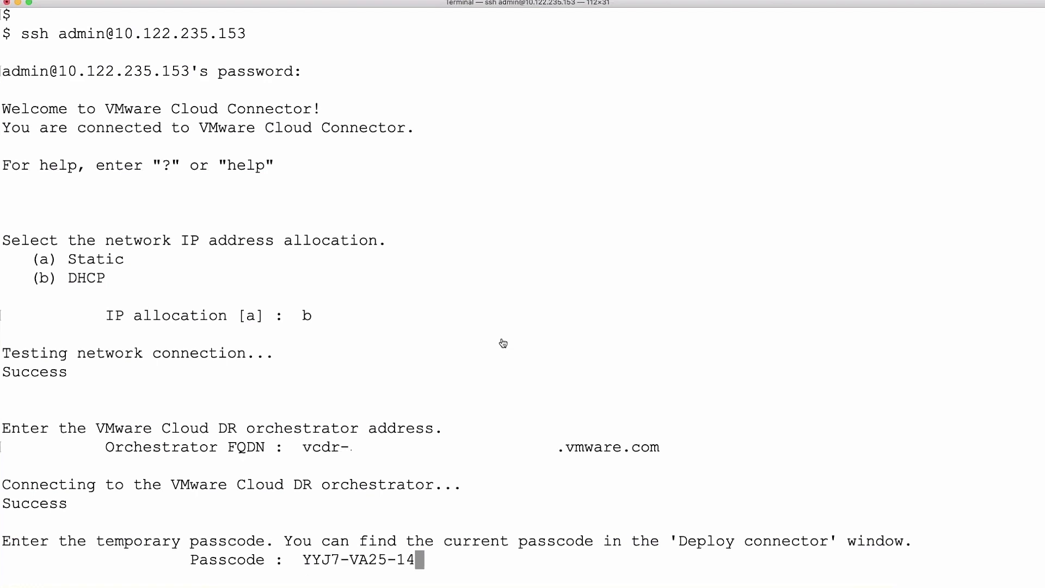
key(Return)
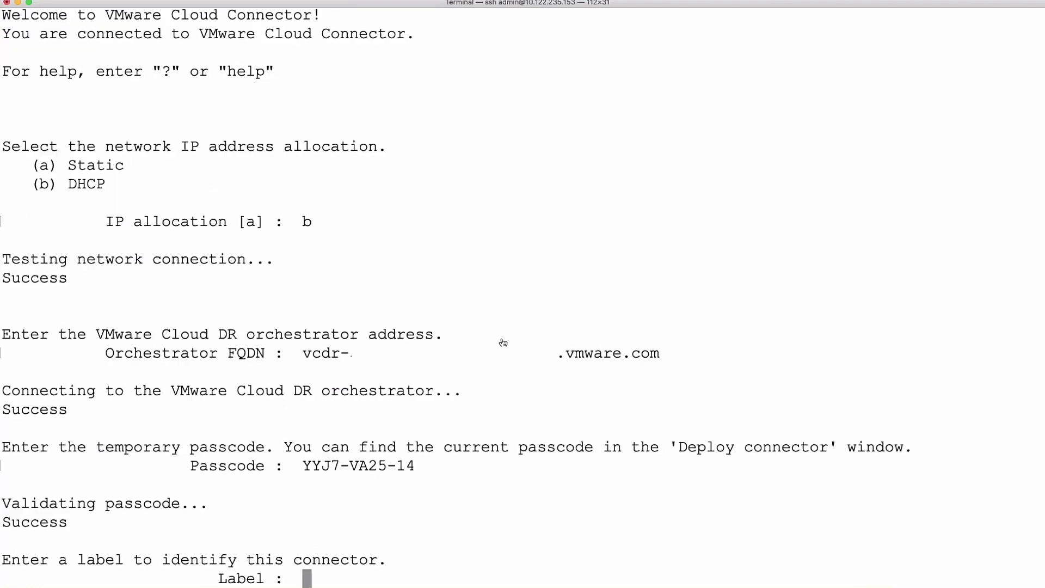
text(DRC-4)
key(Return)
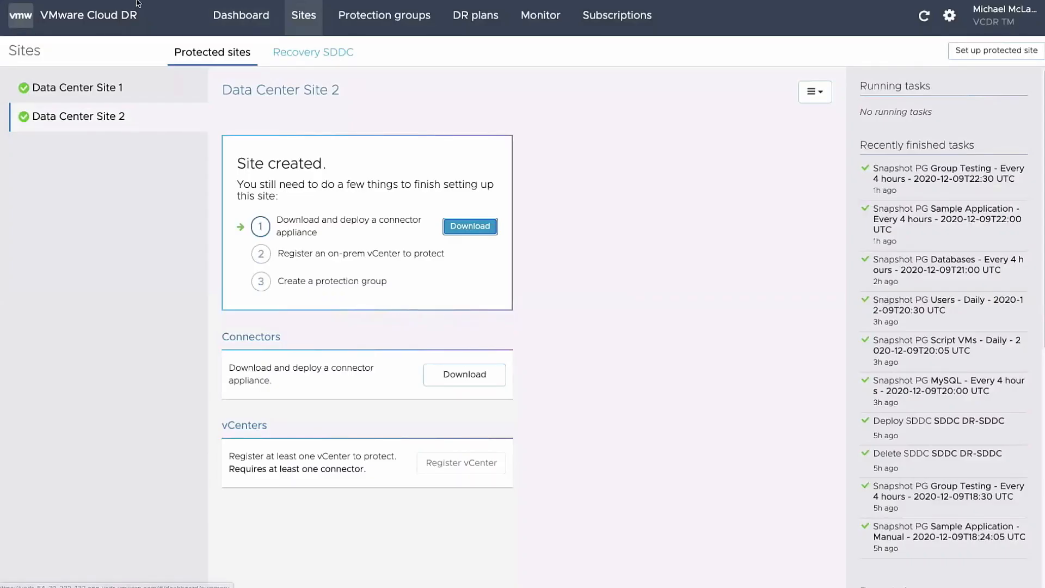
Refresh the site, then register vCenter 10.122.235.42 using the admin user name and password
key(F5)
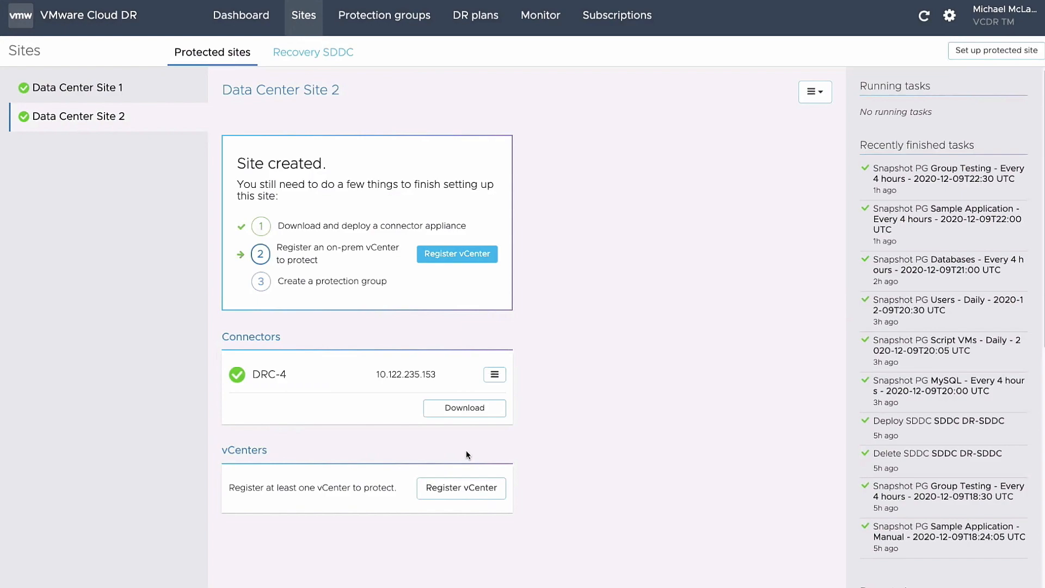
click(470, 494)
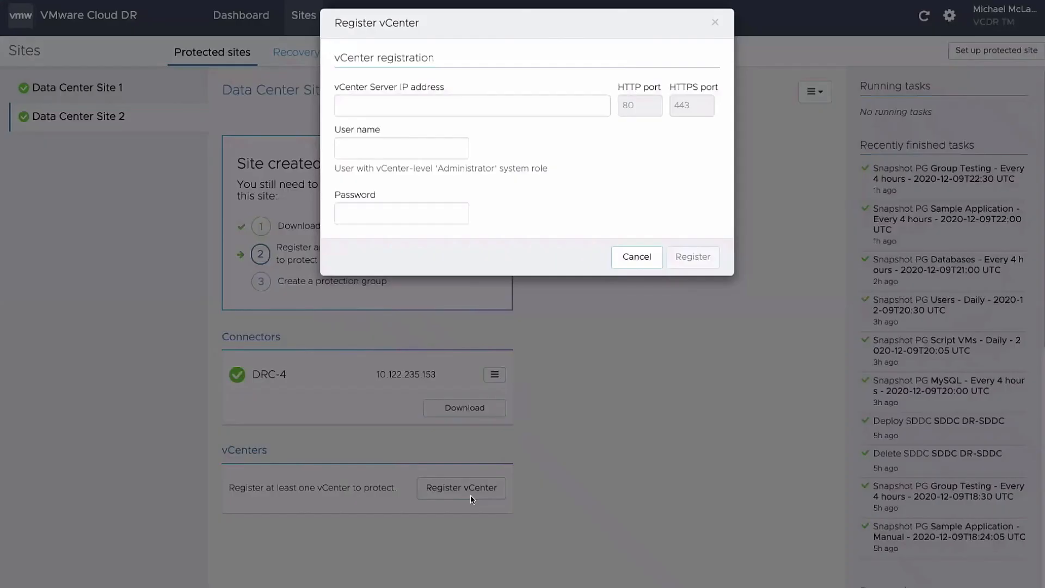
click(471, 112)
text(10.122.235.42)
click(401, 148)
text(slab\admin-mike)
key(Tab)
text(•••••••••••••)
click(694, 261)
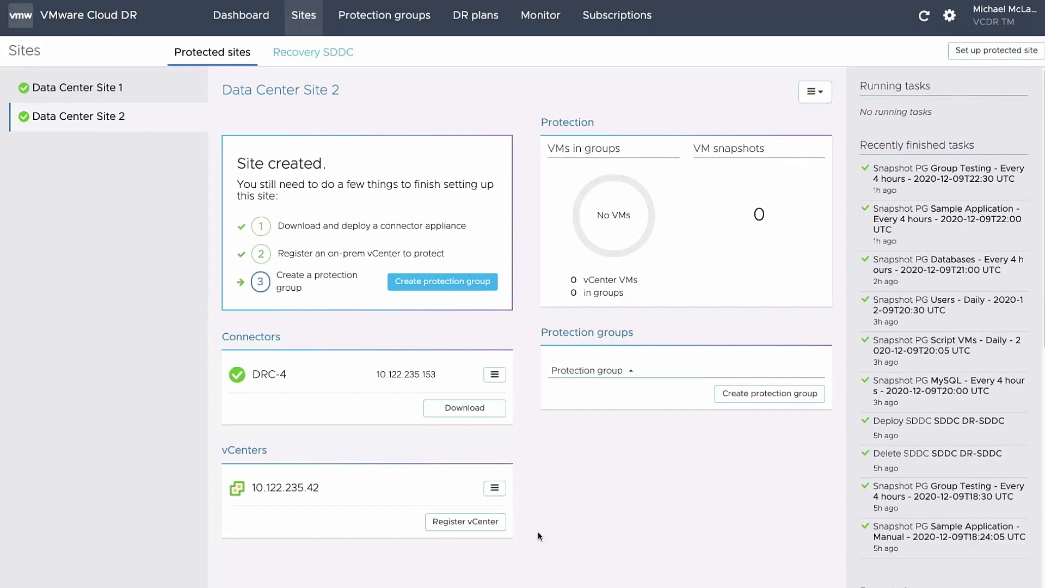
Name a new protection group TEST with Data Center Site 2 as the protected site
click(753, 400)
click(441, 92)
text(TEST)
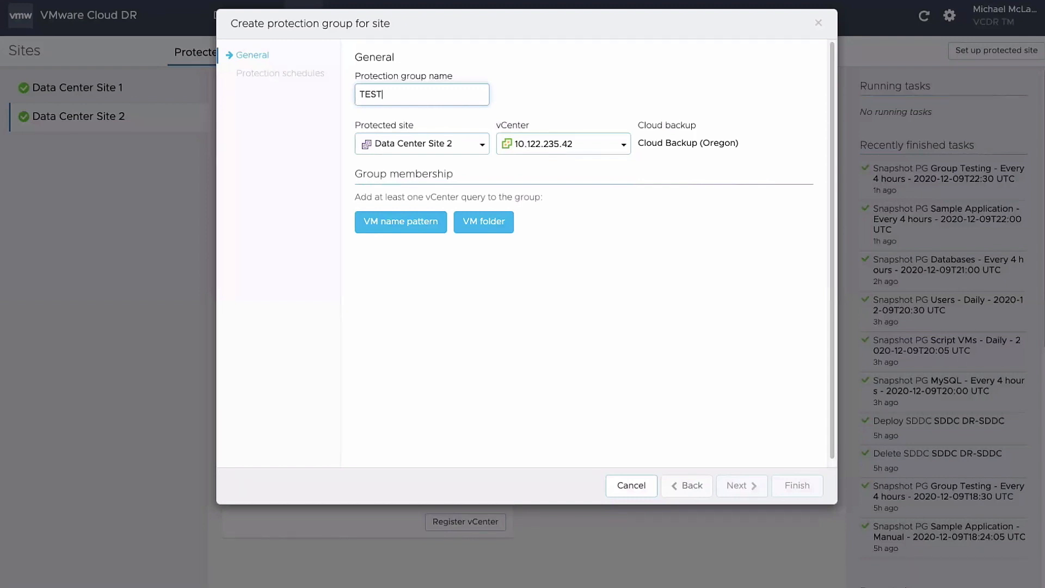
click(433, 145)
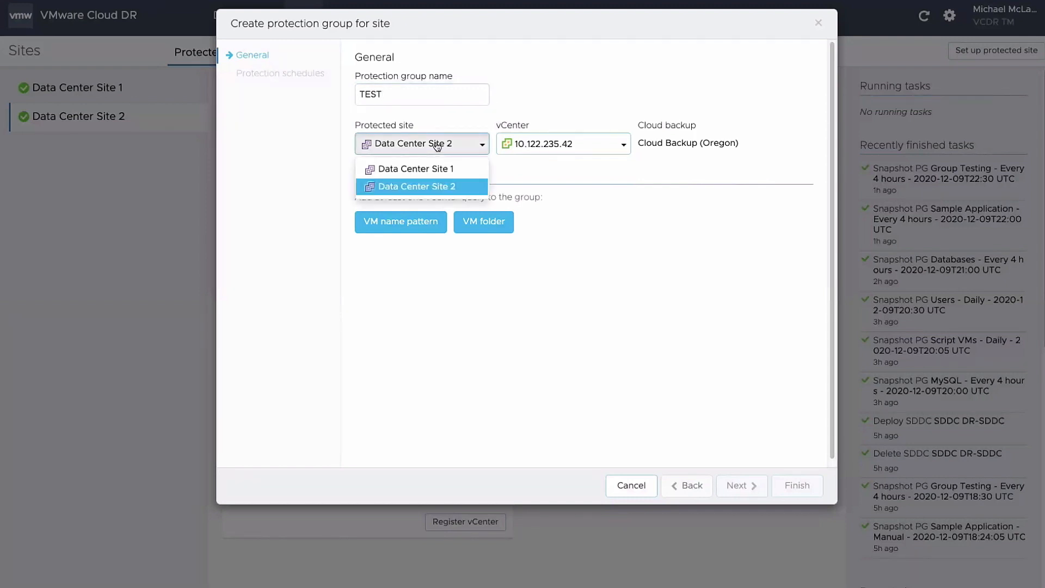
click(428, 185)
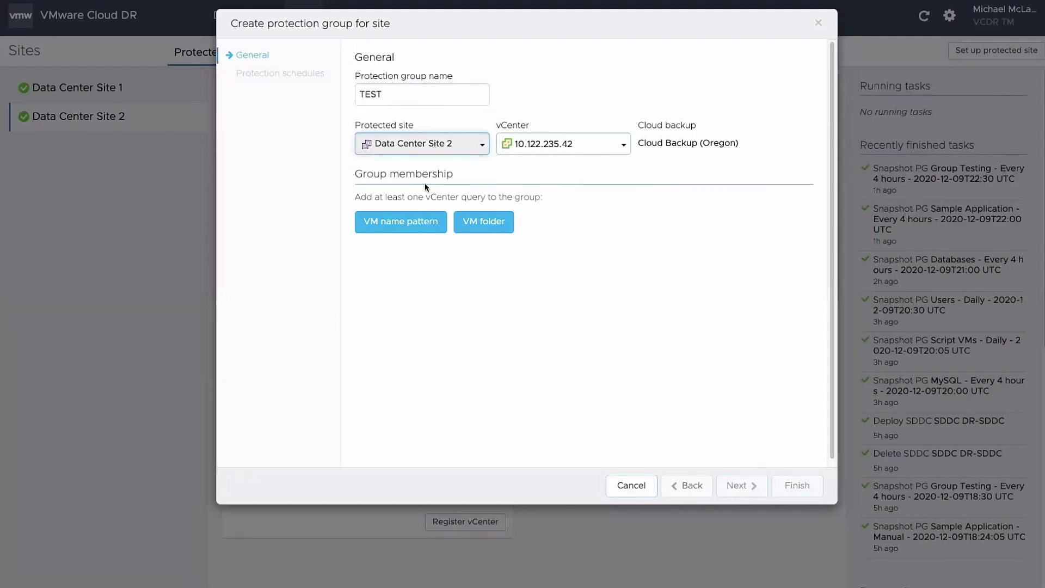
Add a BASE* VM name pattern, preview matching VMs, and finish with default schedules
click(419, 224)
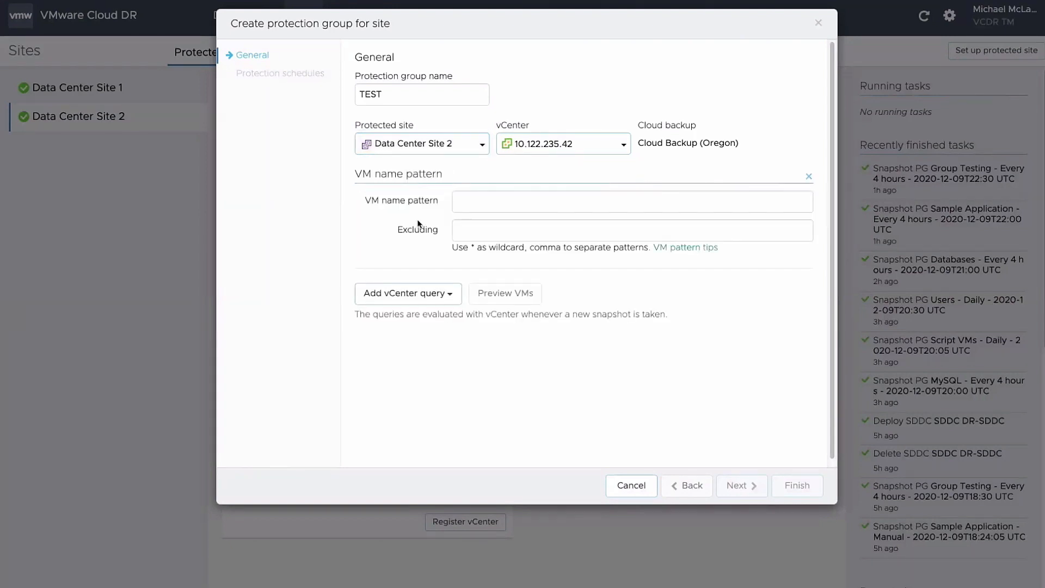
click(479, 206)
text(BASE*)
click(505, 294)
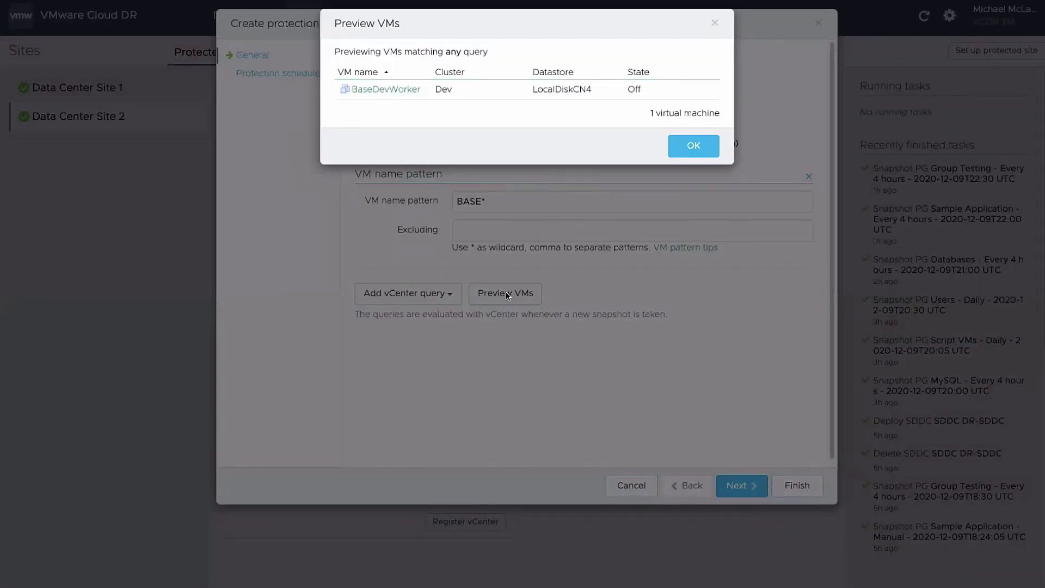
click(688, 149)
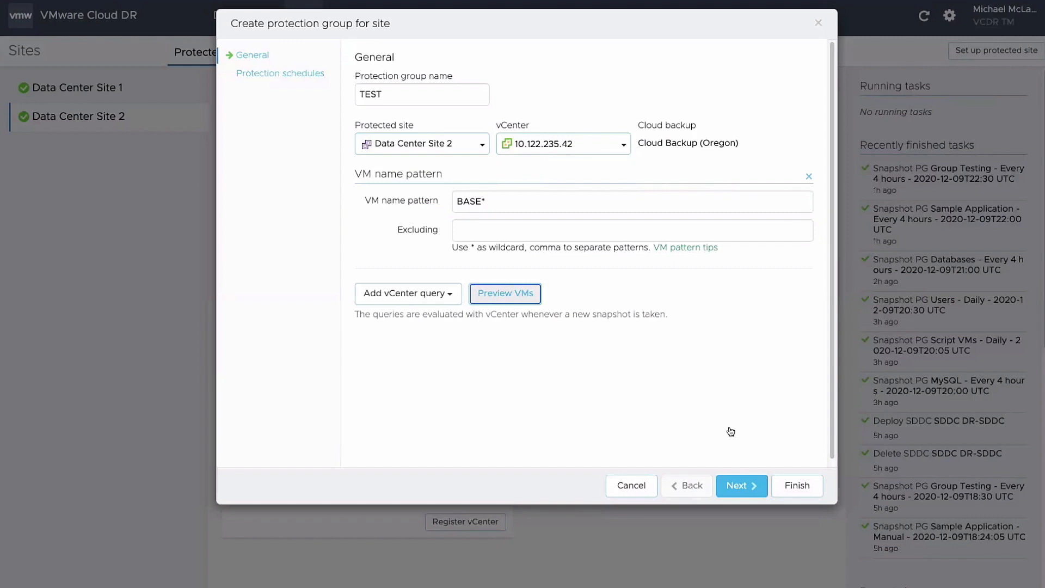
click(737, 486)
click(797, 486)
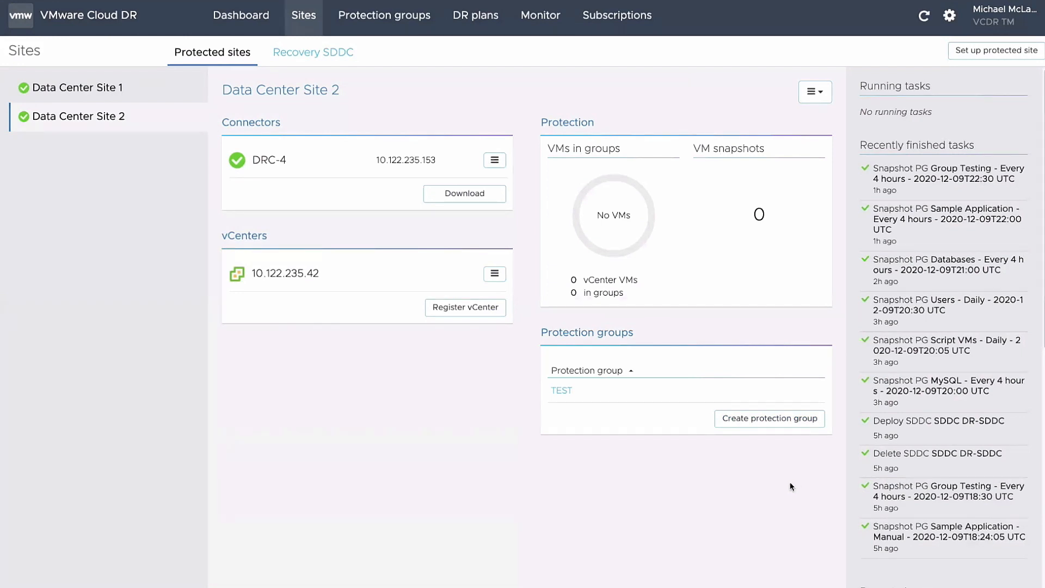
Take a manual snapshot of the TEST group retained for 1 week
click(561, 390)
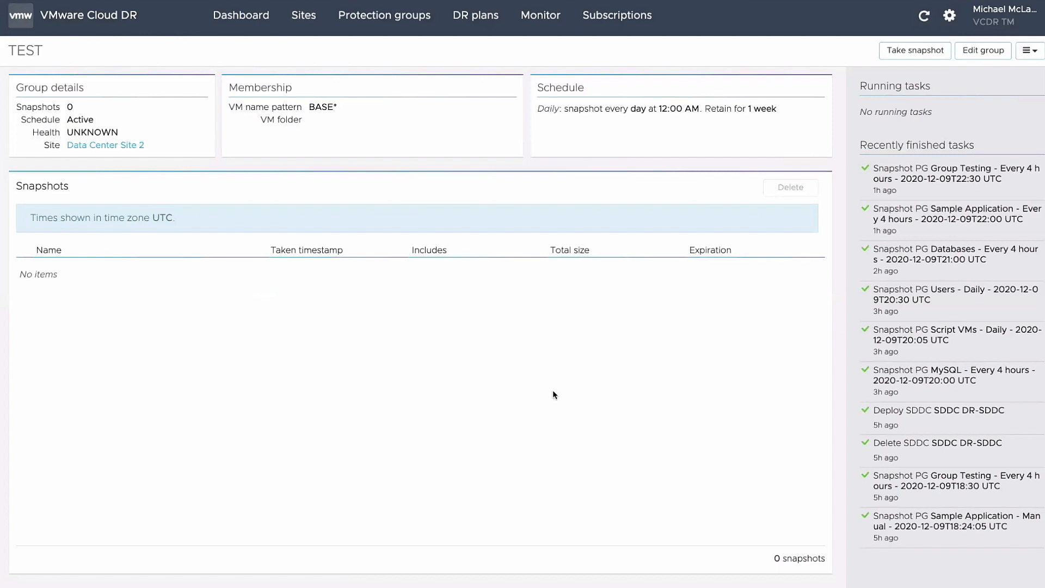
click(917, 52)
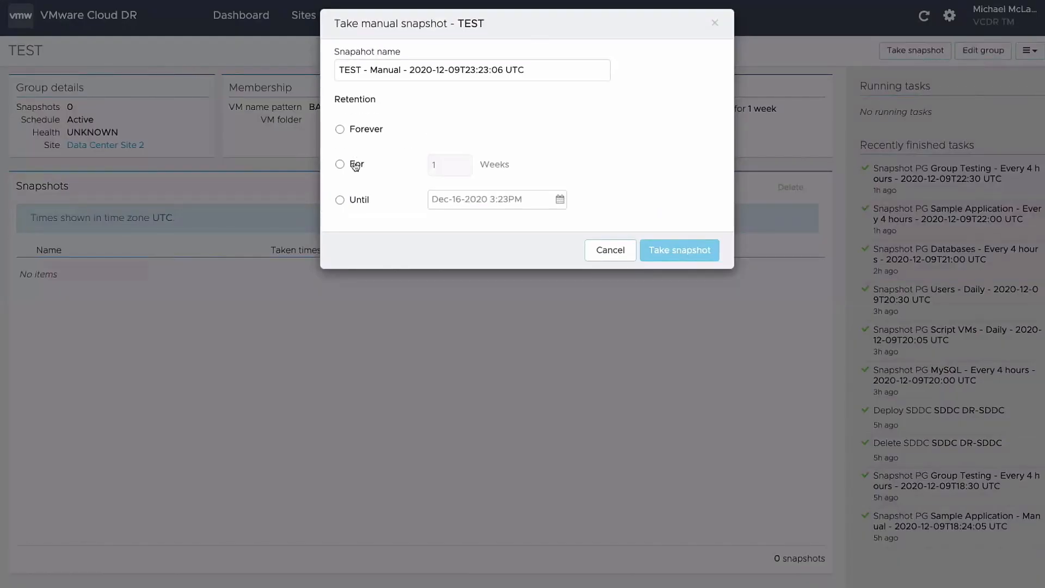
click(354, 163)
click(663, 248)
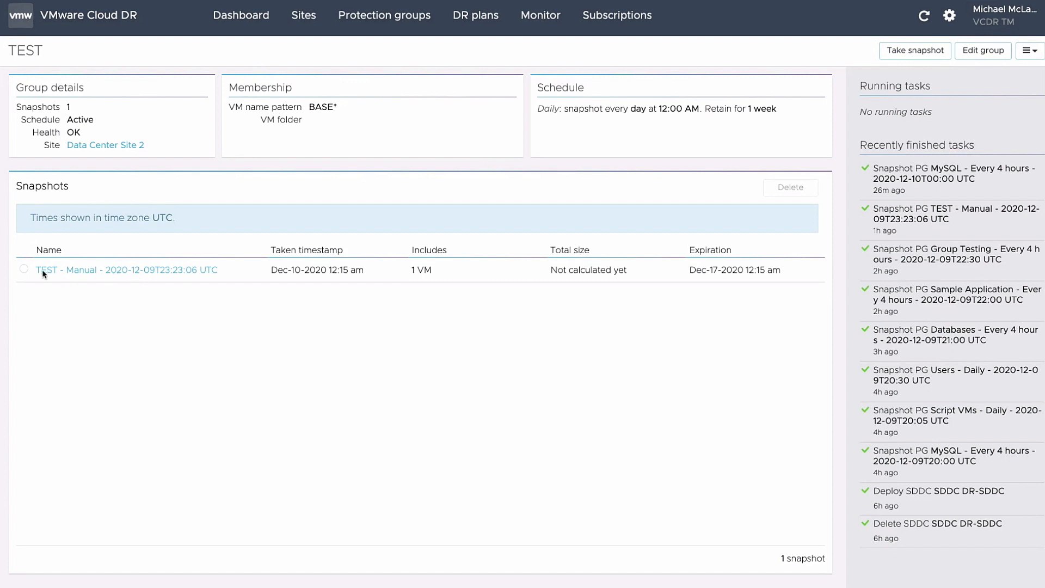
Check the new snapshot holds BaseDevWorker, then go to the DR plans page
click(23, 268)
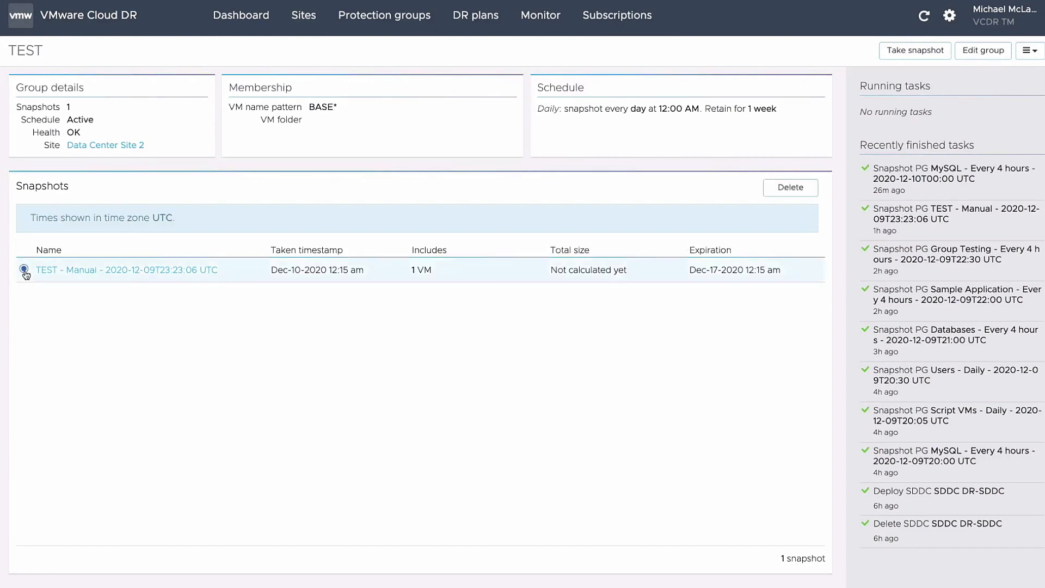
click(56, 271)
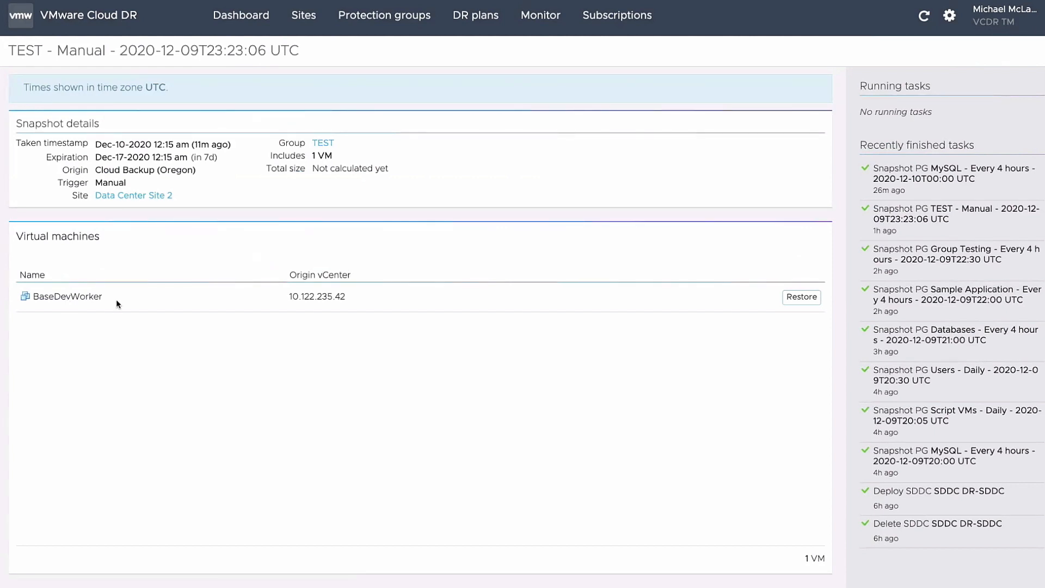
click(477, 16)
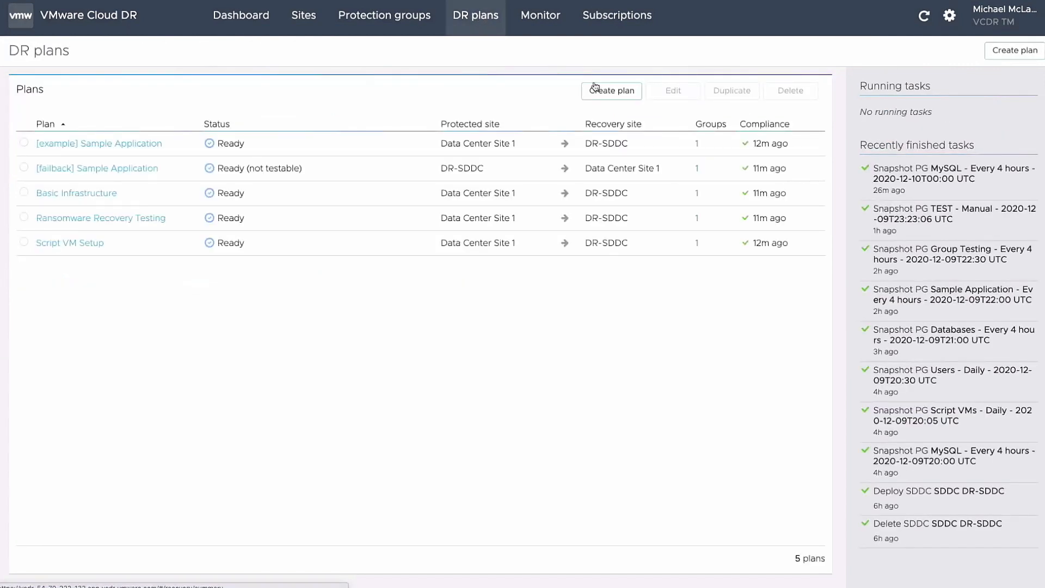
Create plan TEST, described 'TEST DEMO', protecting group TEST from Data Center Site 2
click(611, 91)
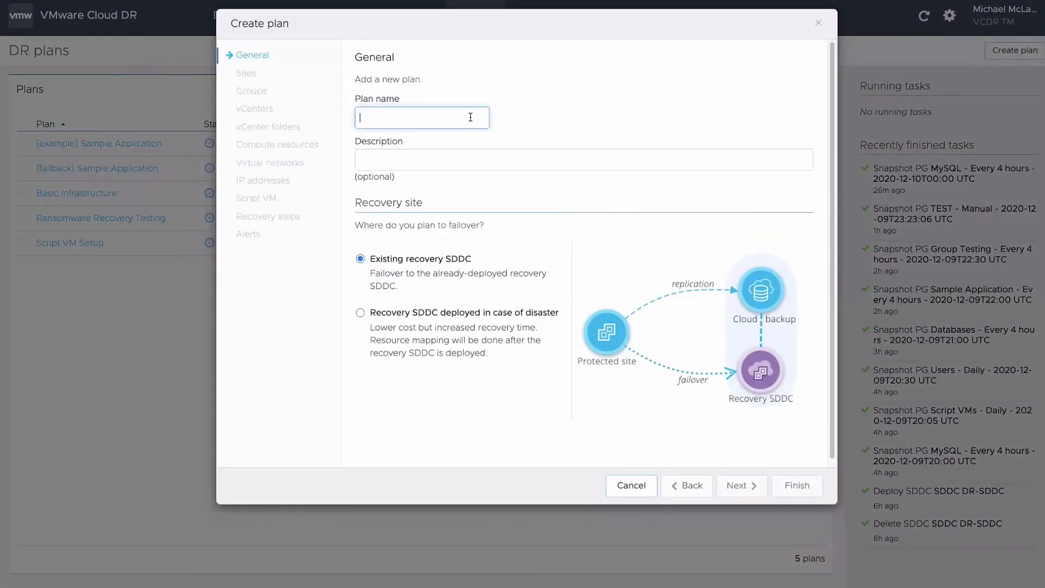
text(TEST)
click(463, 160)
text(TEST DEMO)
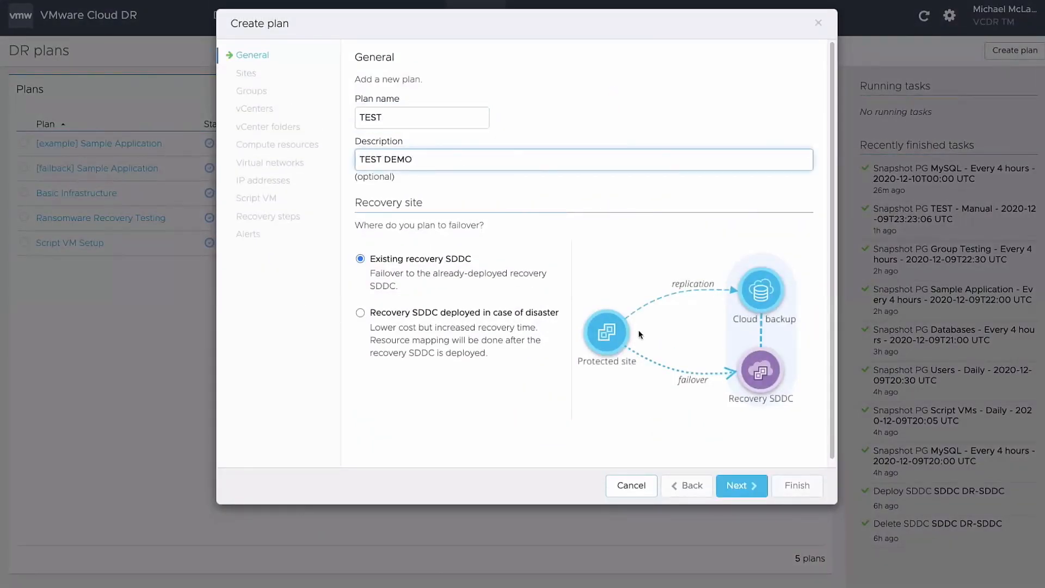
click(761, 493)
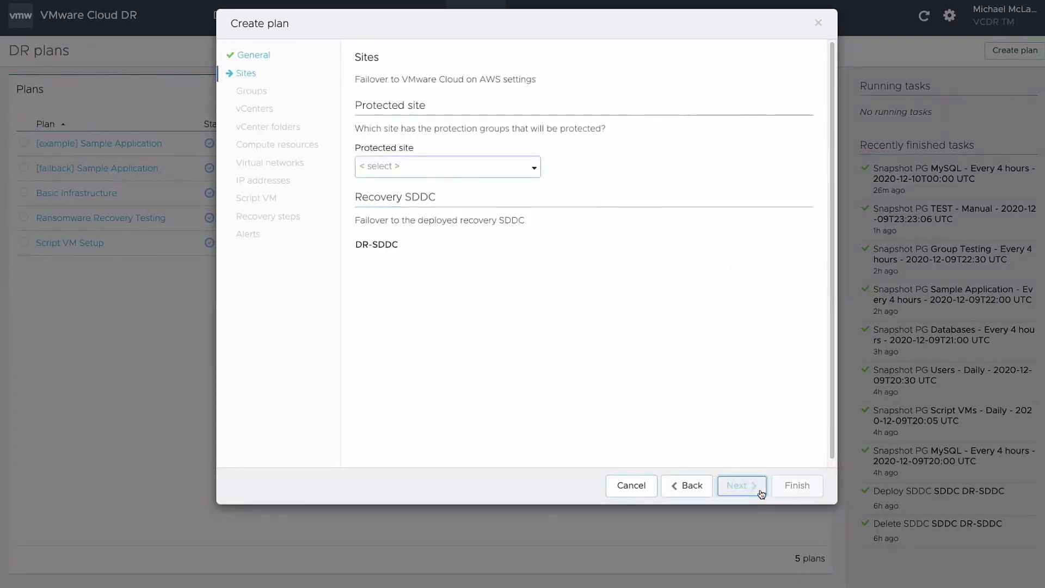
click(482, 167)
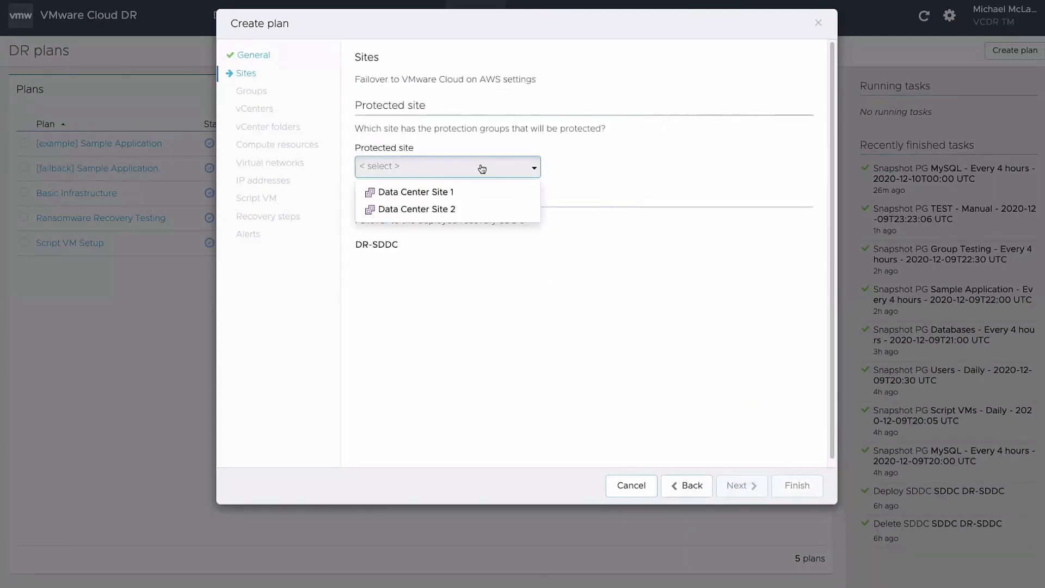
click(436, 210)
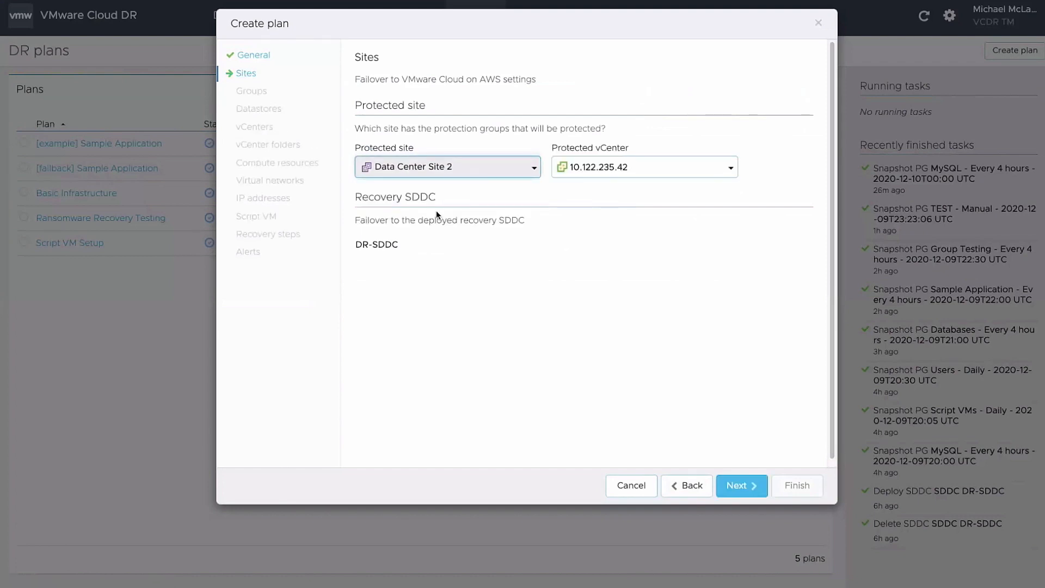
click(748, 495)
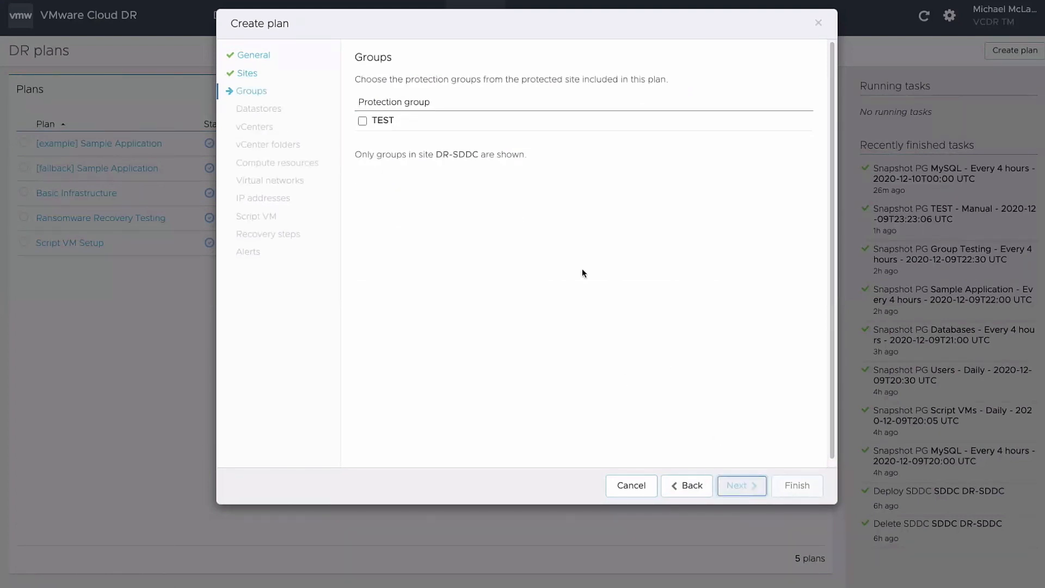
click(363, 121)
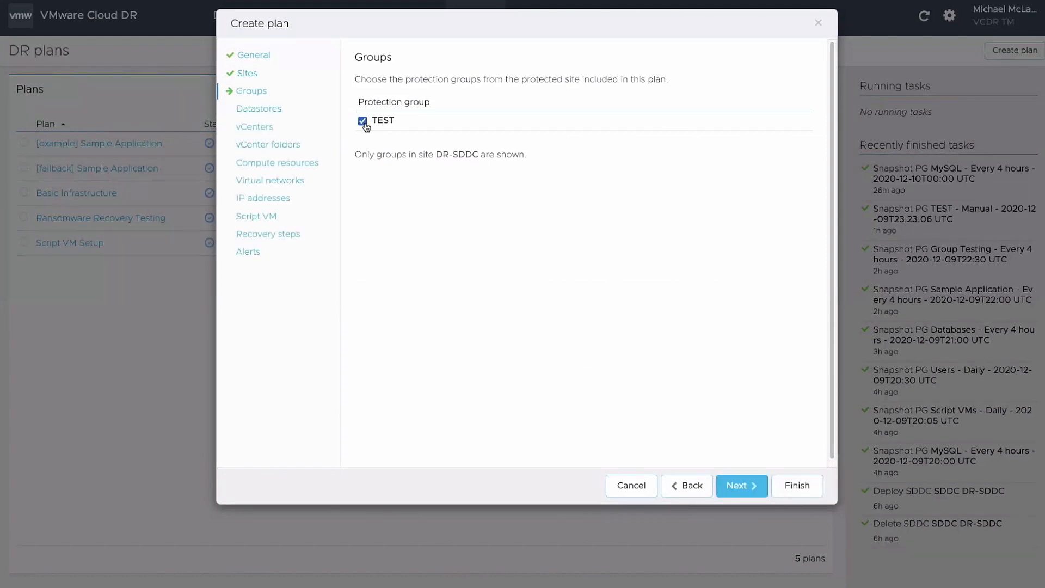
Keep the datastore and vCenter mappings and map folder DevOps to recovery folder DevOps
click(747, 486)
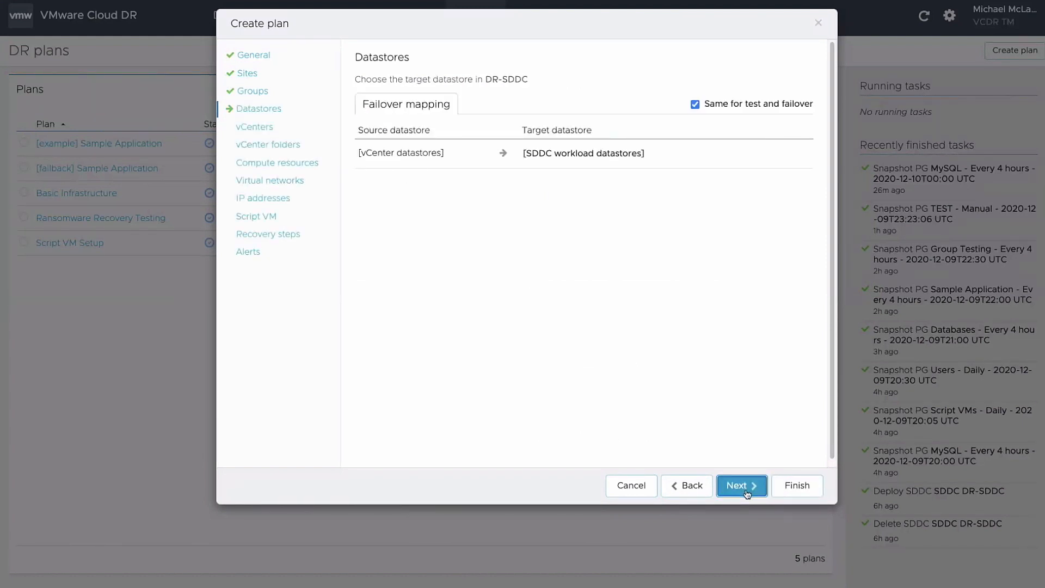
click(747, 492)
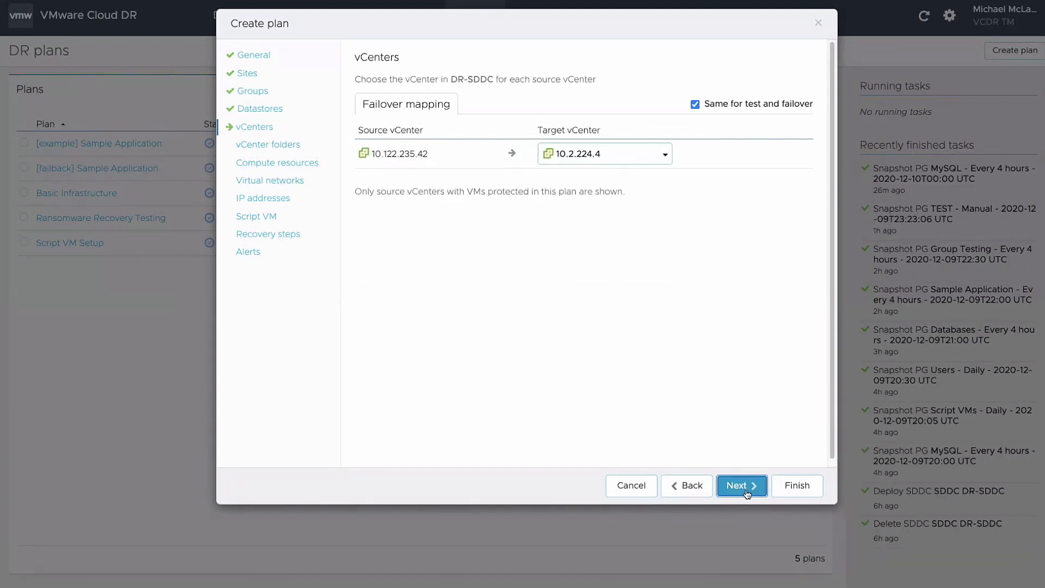
click(746, 493)
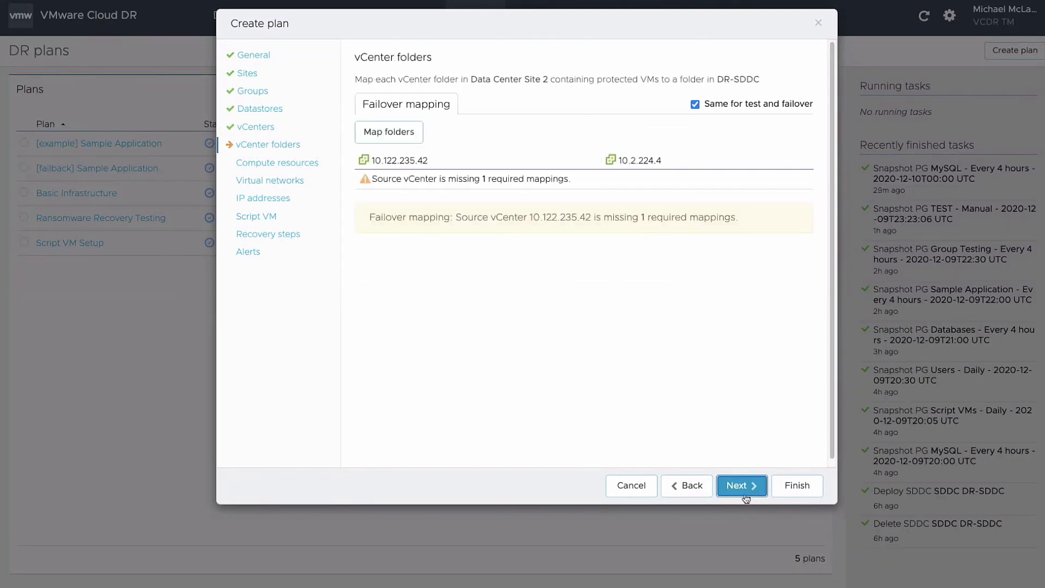
click(383, 133)
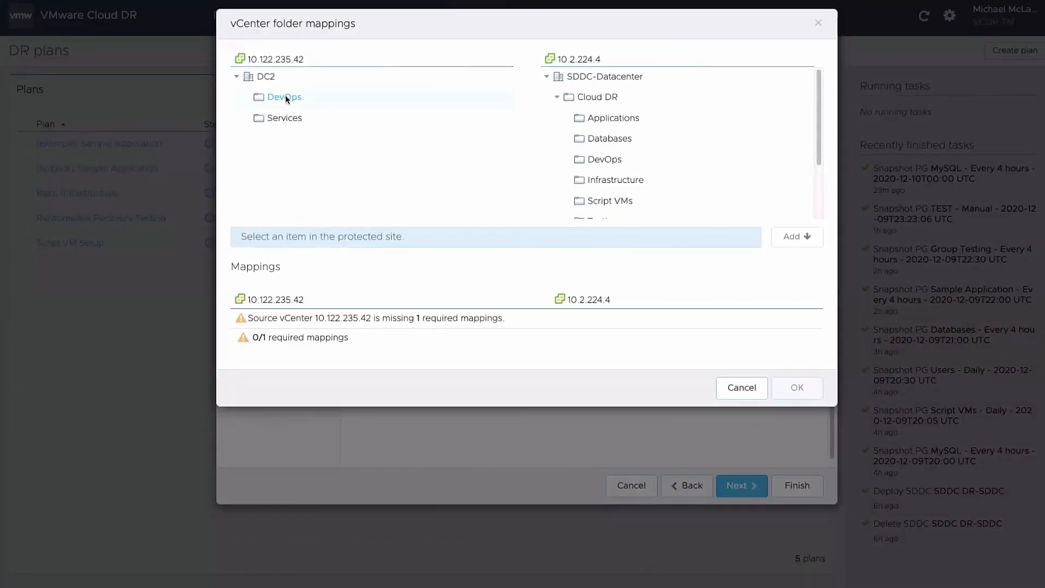
click(286, 95)
click(599, 159)
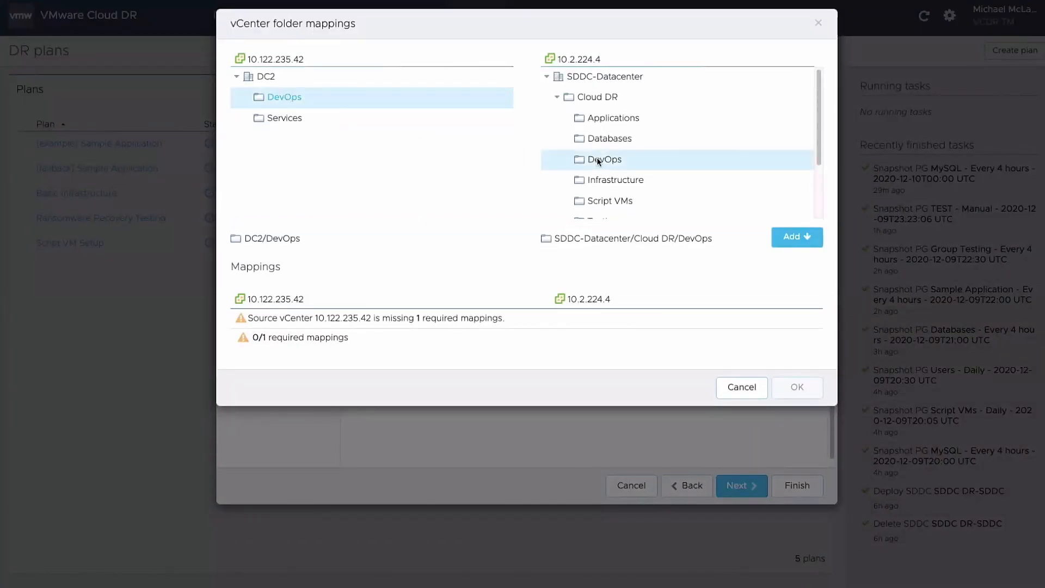
click(797, 237)
Confirm the folder mapping and map the Dev cluster to DR Res Pool
click(805, 393)
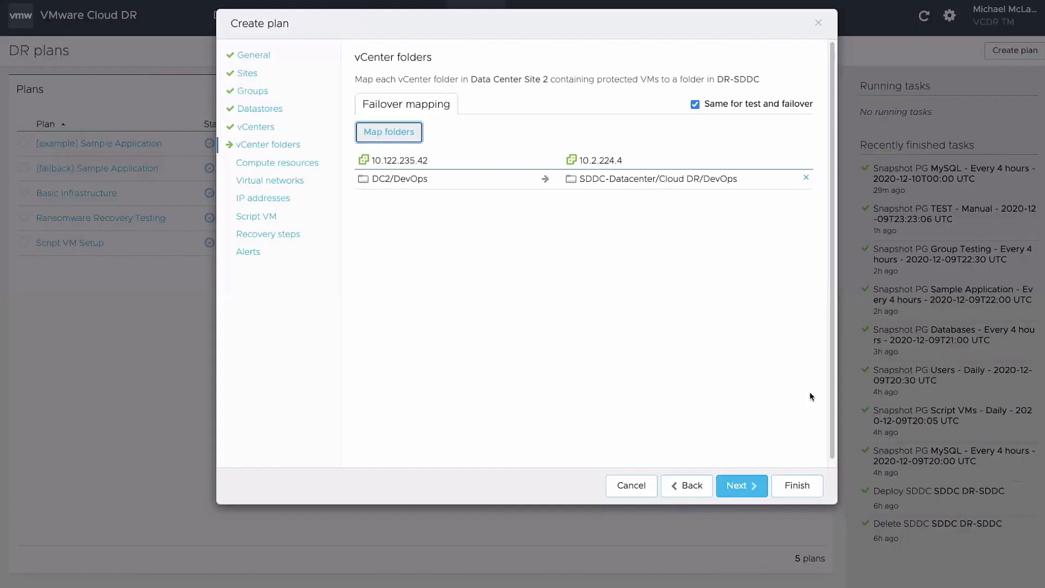
click(758, 495)
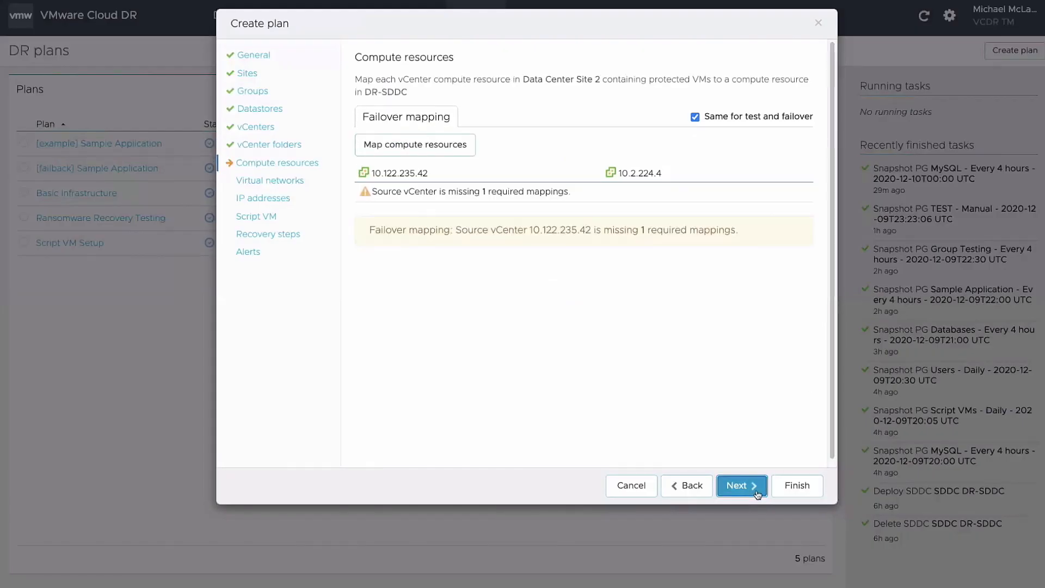
click(462, 151)
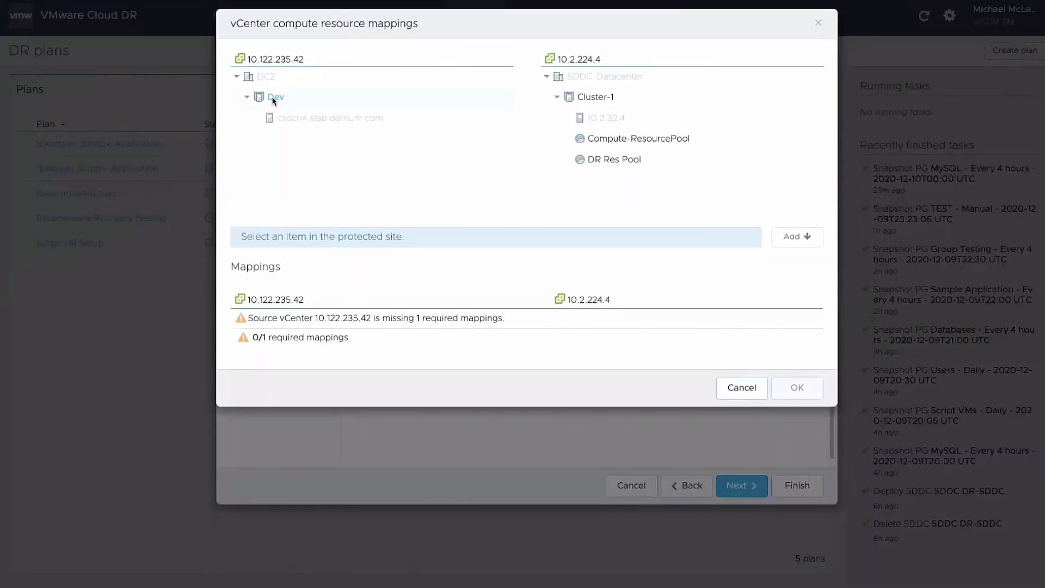
click(286, 100)
click(601, 161)
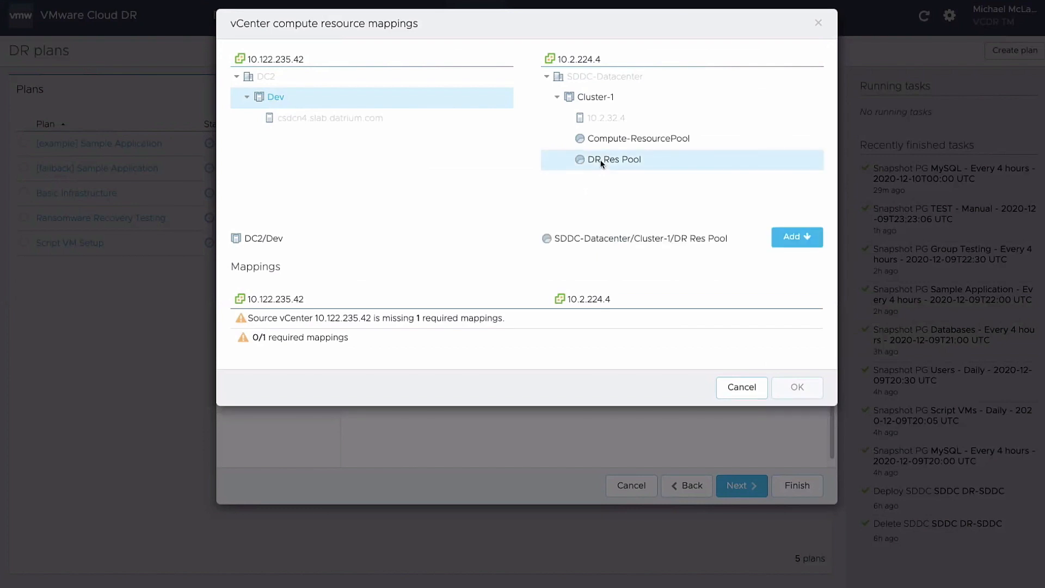
click(799, 244)
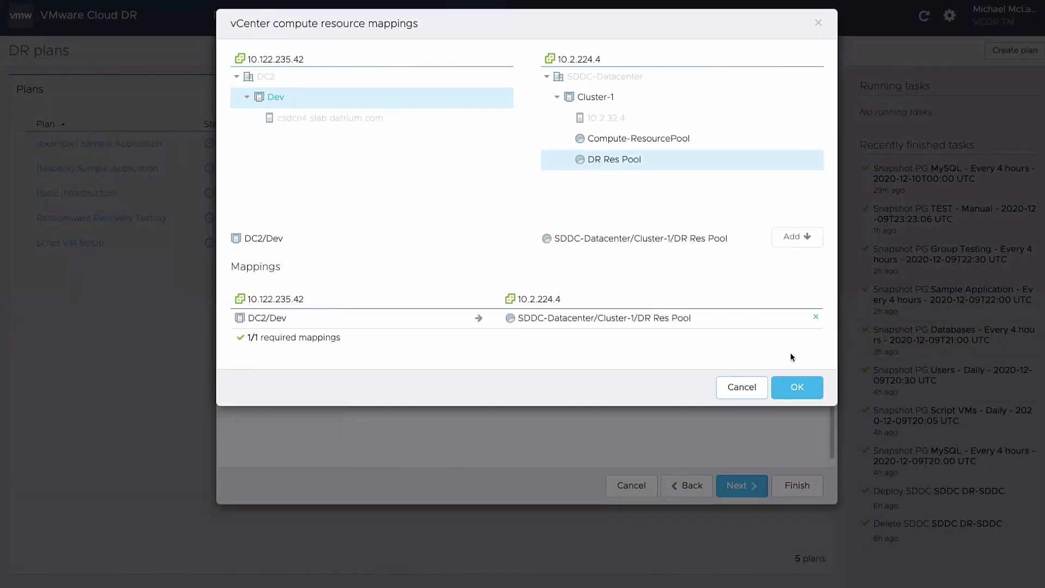
click(802, 393)
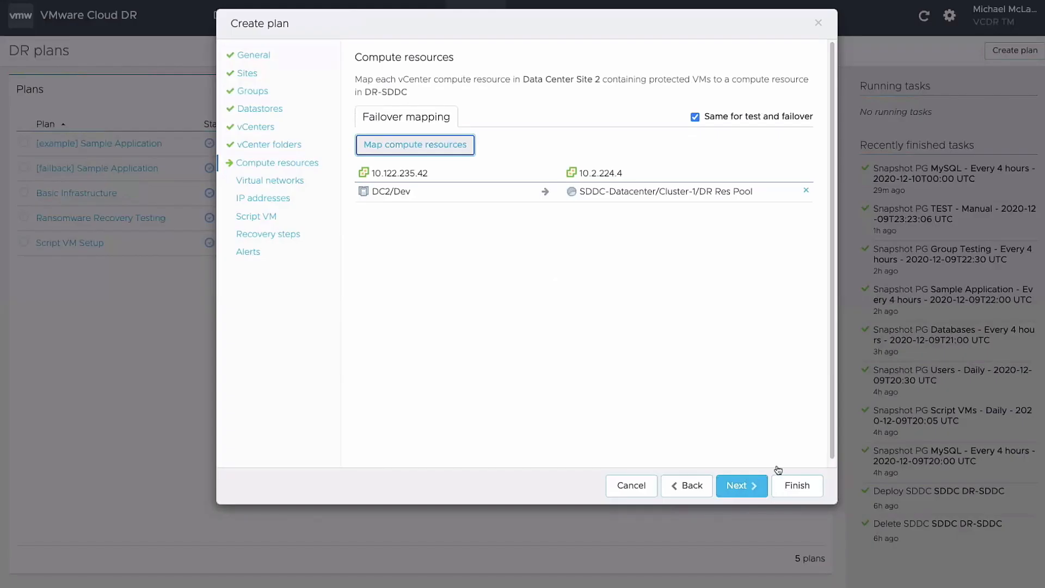
Map VM Network to Cloud DR Network and continue past the IP address settings
click(751, 484)
click(433, 147)
click(294, 101)
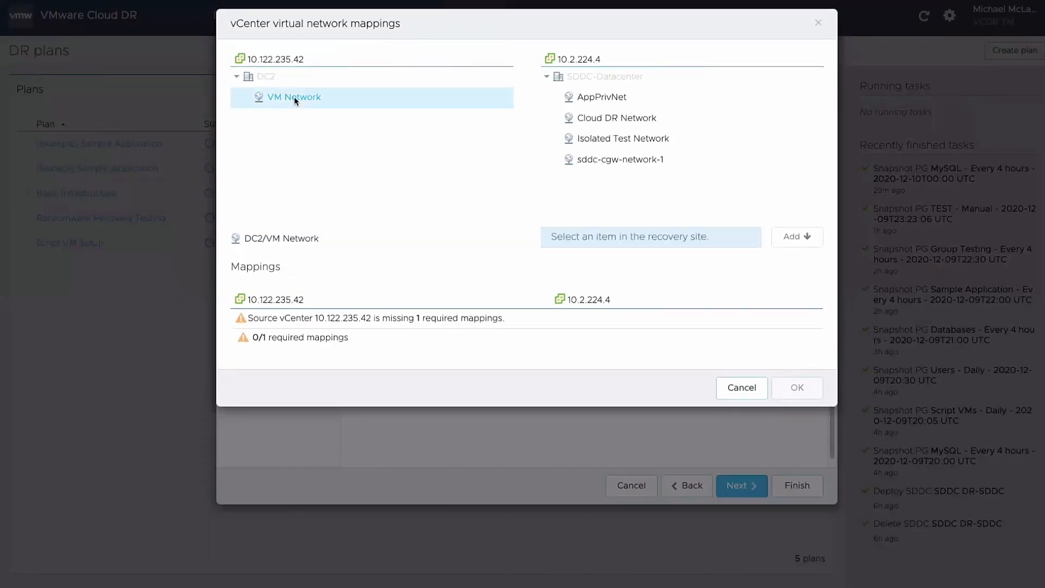
click(535, 118)
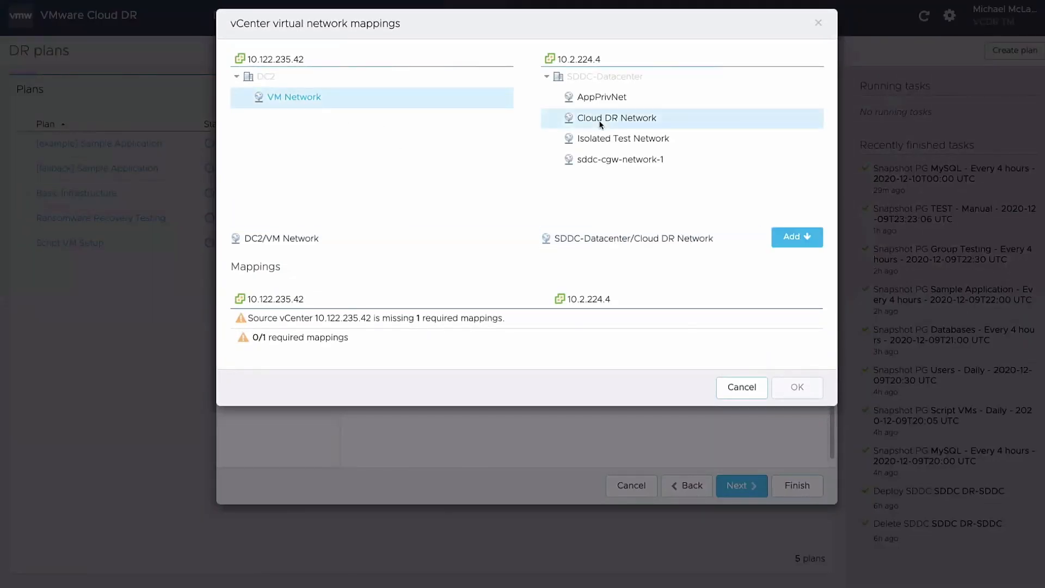
click(792, 243)
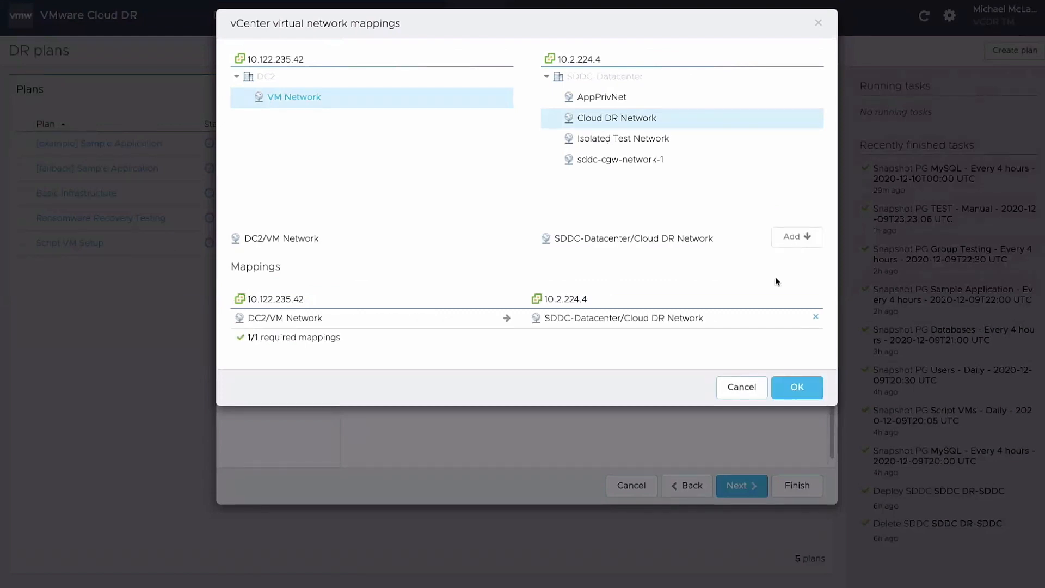
click(797, 388)
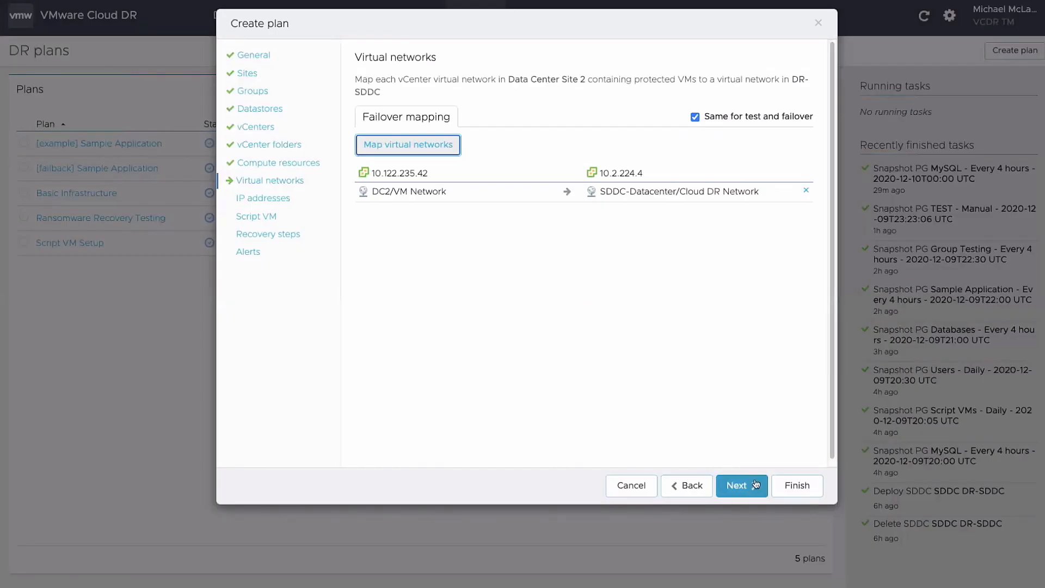
click(761, 495)
click(754, 487)
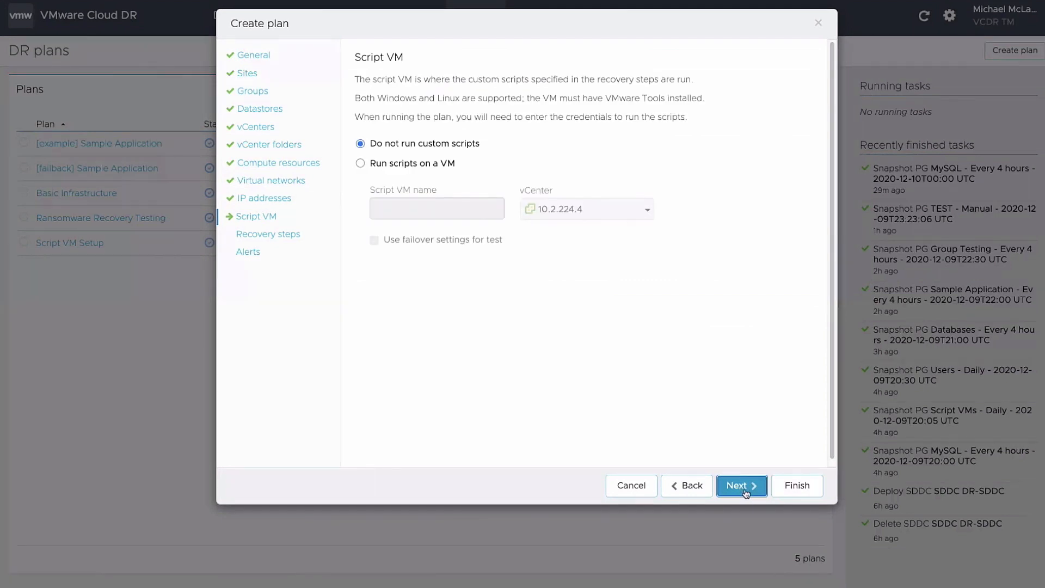
Edit recovery step 1 to recover protection group TEST and power on all recovered VMs
click(746, 494)
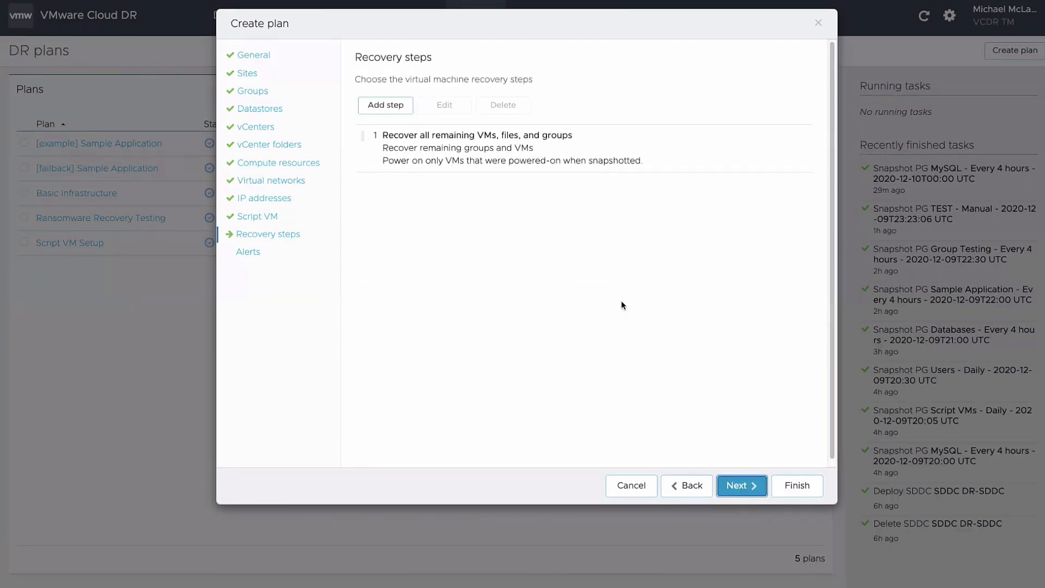
click(480, 149)
click(456, 112)
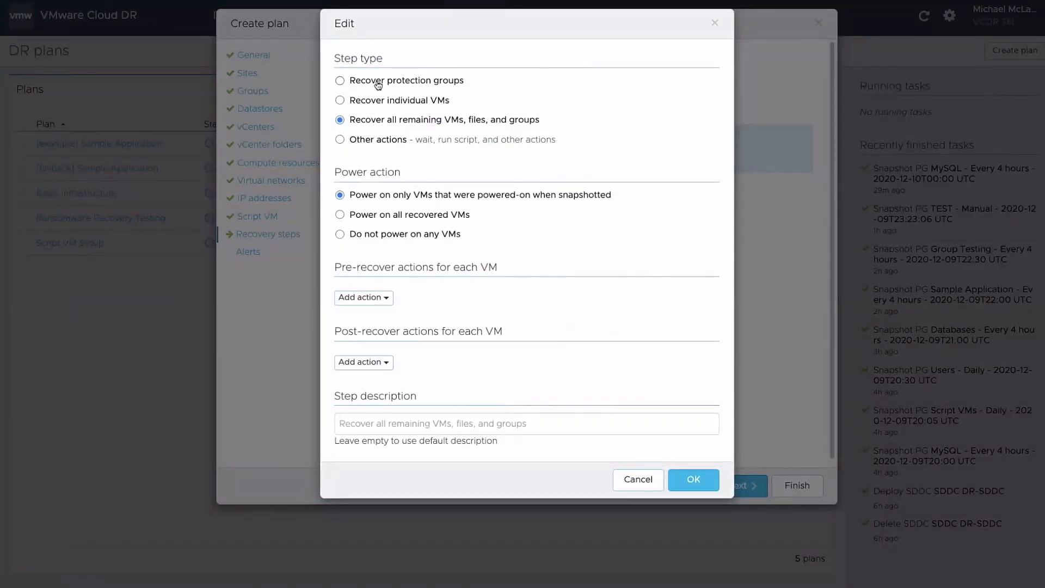
click(377, 82)
click(338, 198)
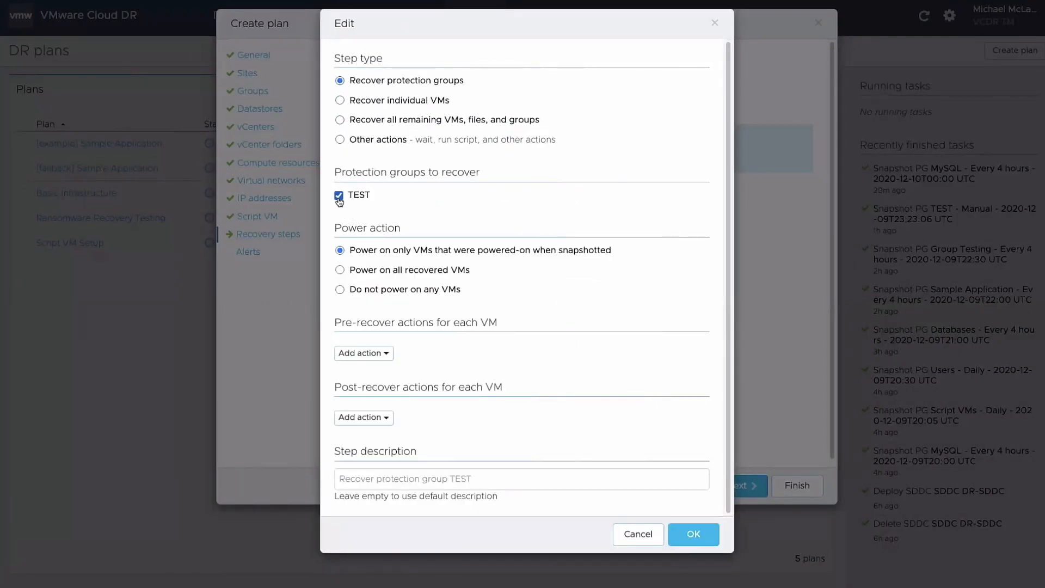
click(340, 271)
Leave pre- and post-recover actions empty, save the step, and finish the plan
click(373, 355)
click(373, 355)
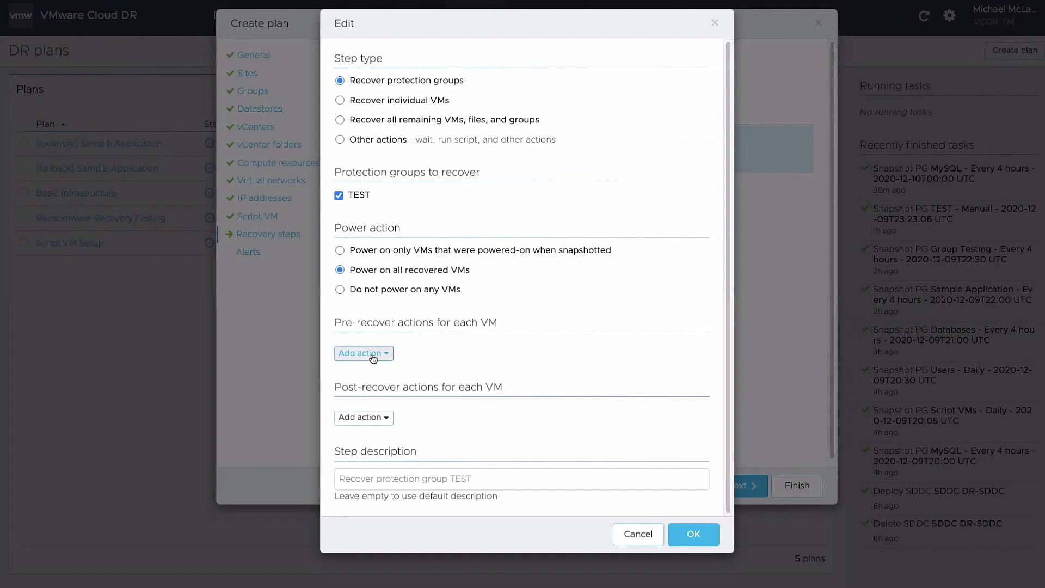
click(372, 418)
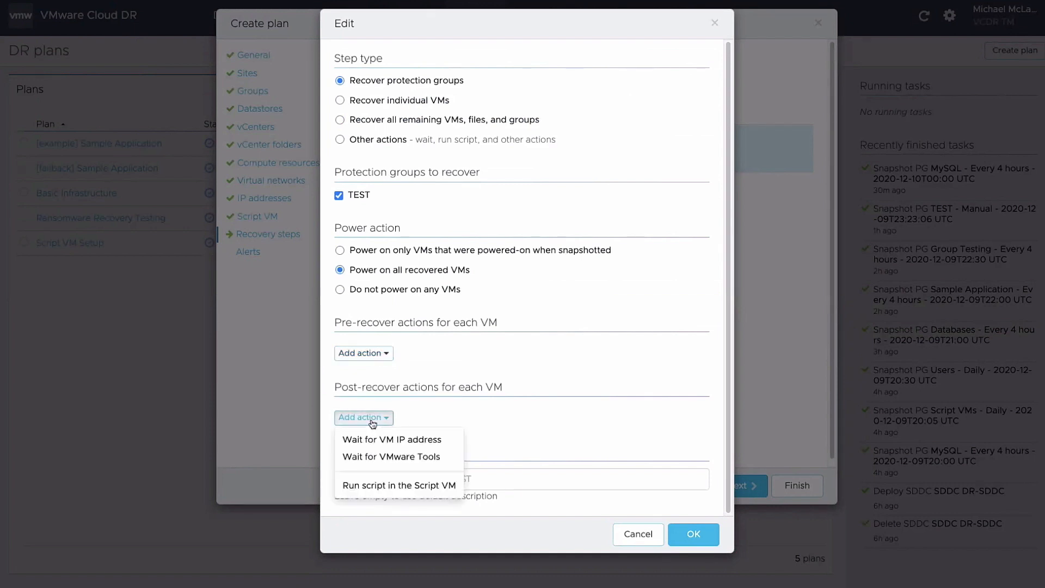
click(373, 424)
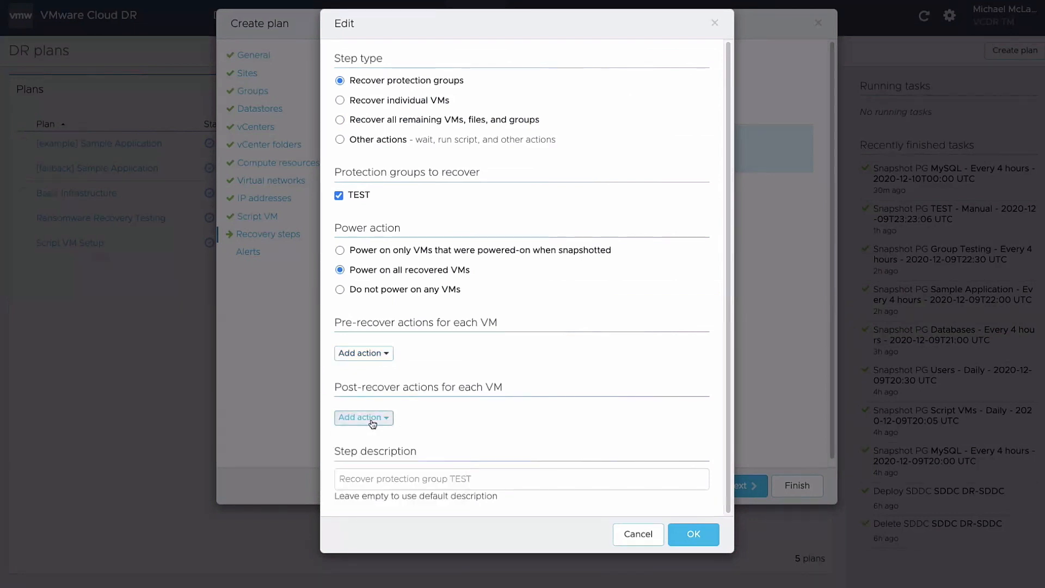
click(710, 541)
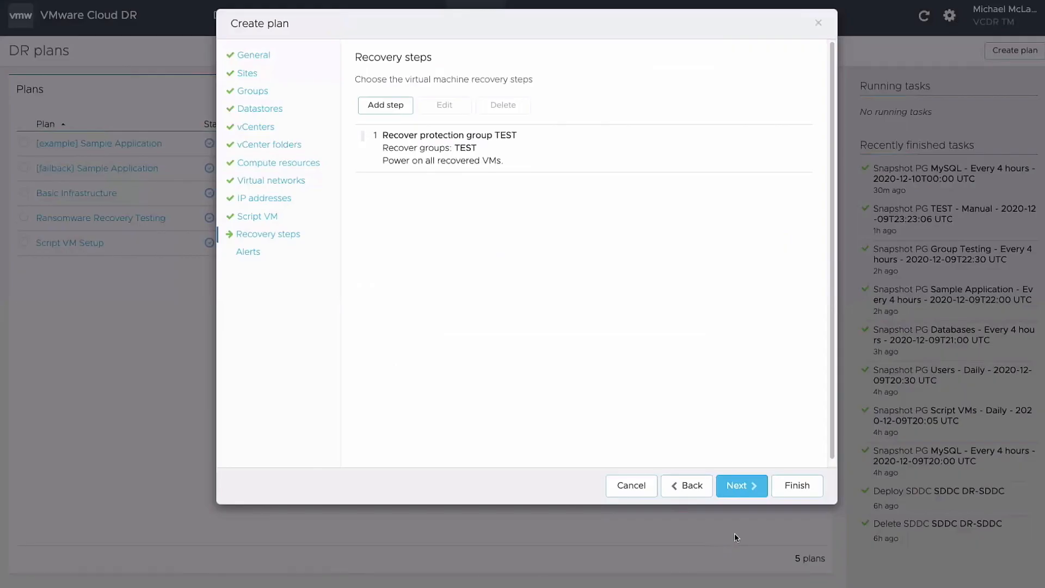
click(762, 497)
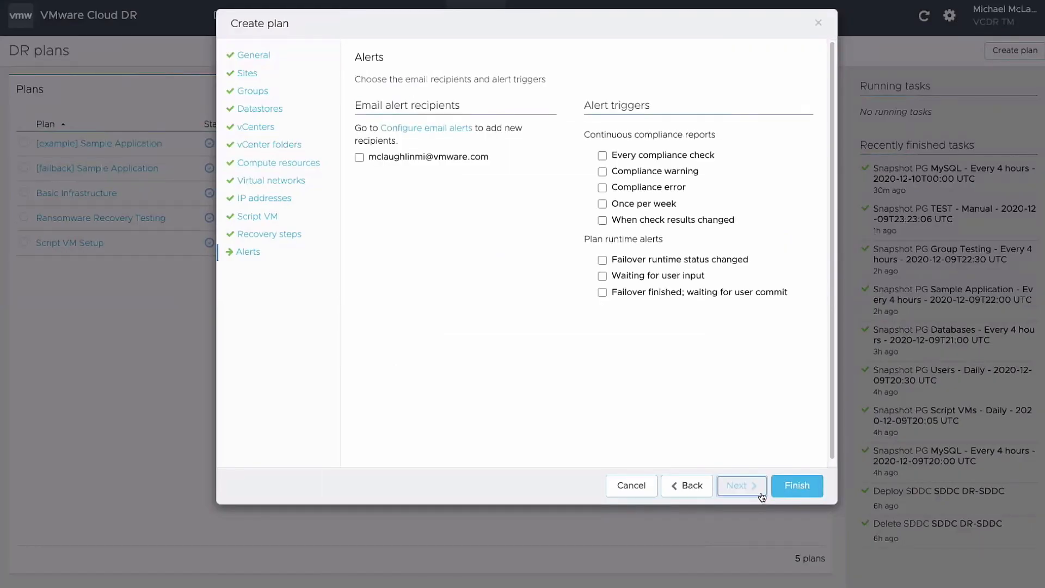
click(804, 494)
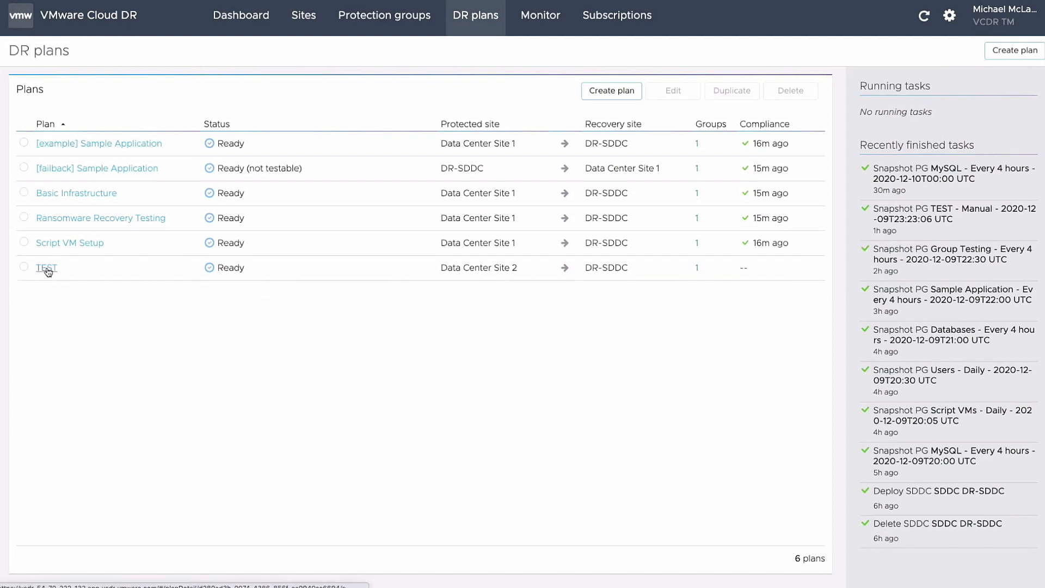
Select the TEST plan in the DR plans list and open its summary
click(24, 267)
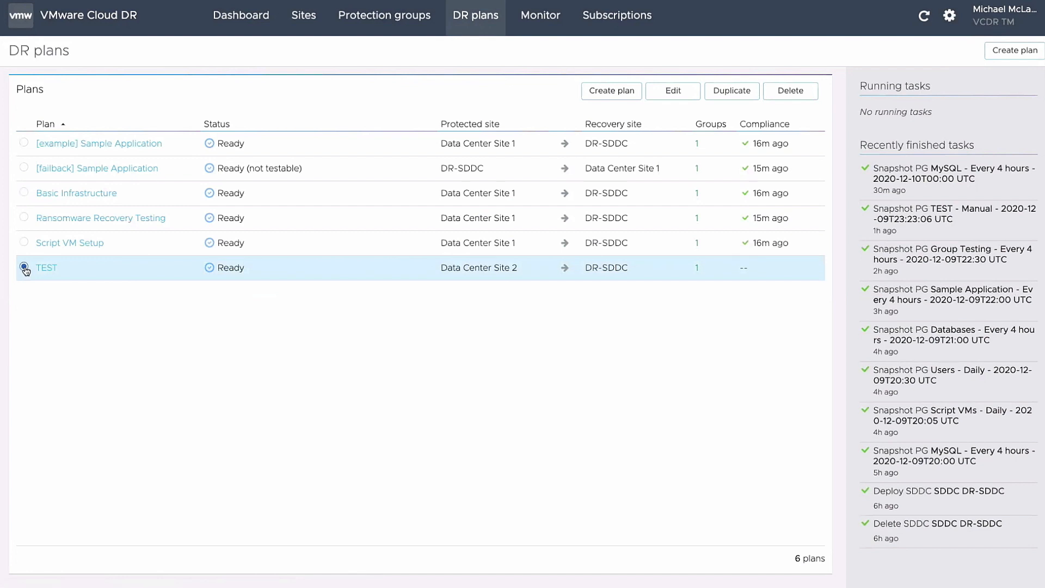
click(47, 268)
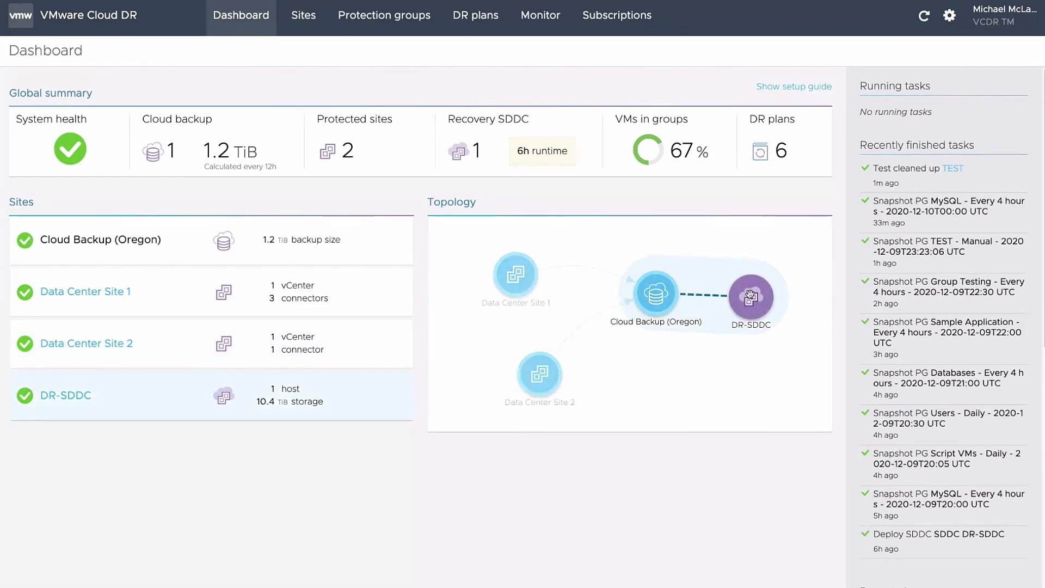
Pass through Protection groups back to the DR plans list and select the TEST plan
click(405, 30)
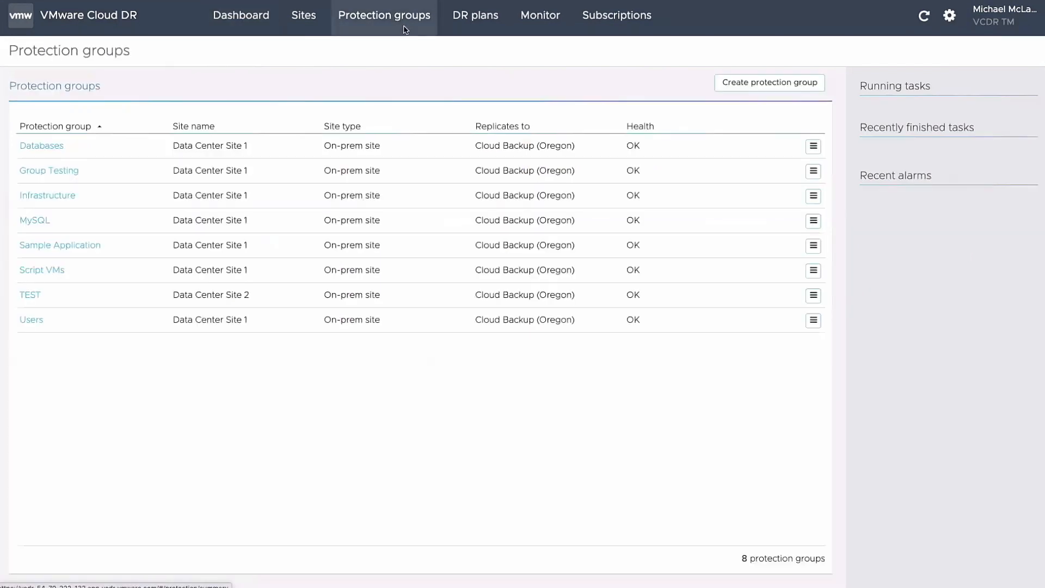
click(472, 27)
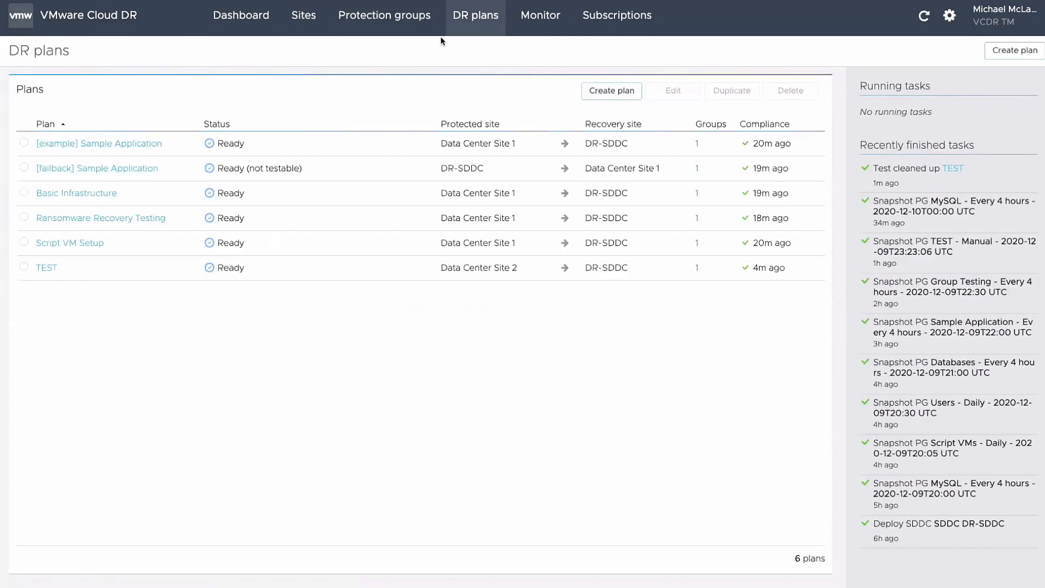
click(23, 267)
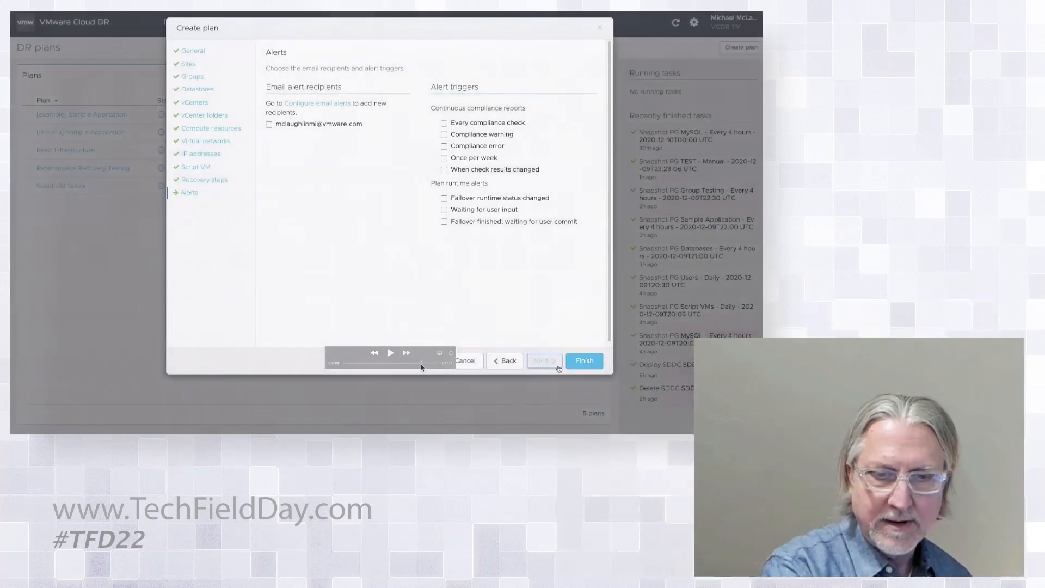
drag(422, 365, 419, 365)
Replay the demo from the Script VM step through editing TEST's recovery step
click(392, 353)
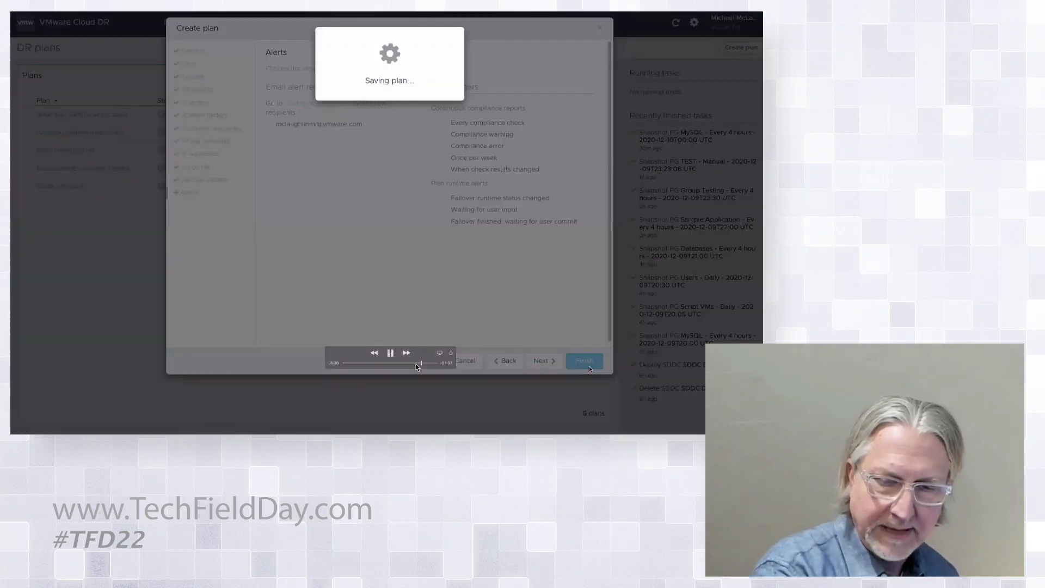
click(416, 363)
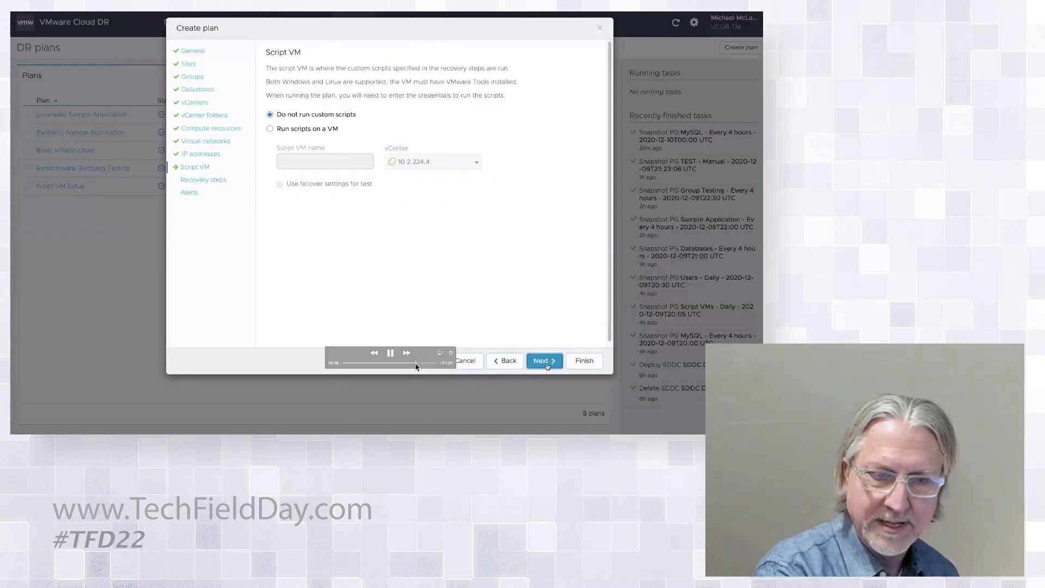
click(391, 353)
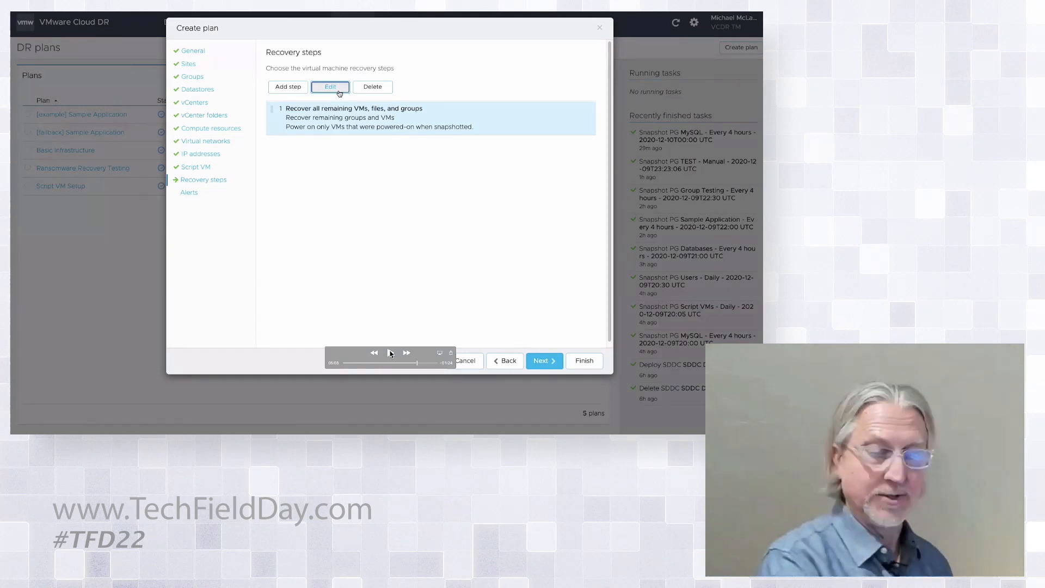
click(391, 353)
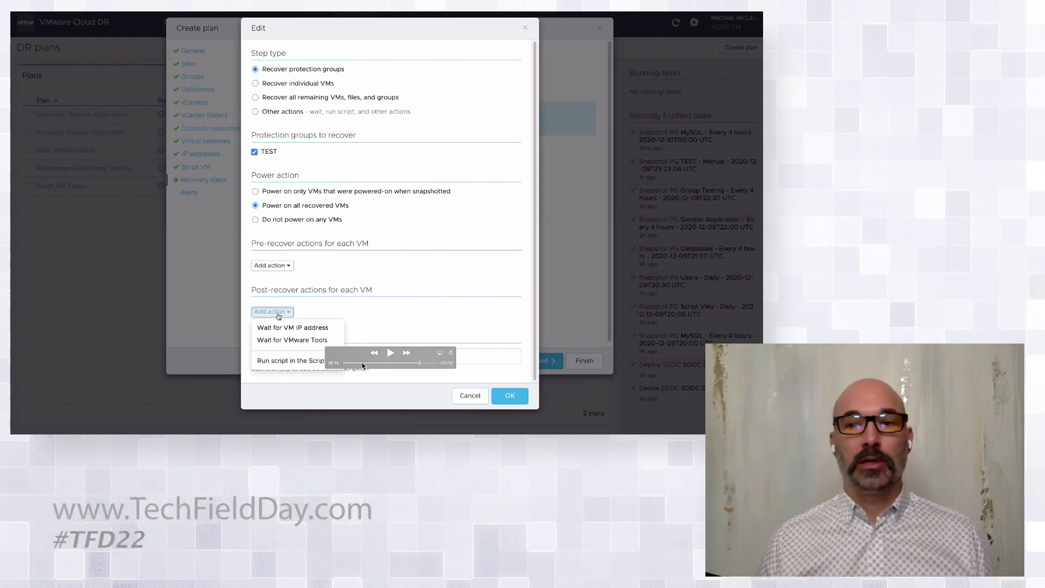
Scrub the demo back past connector, Sites and vCenter setup to the protection-group part
click(363, 364)
click(373, 363)
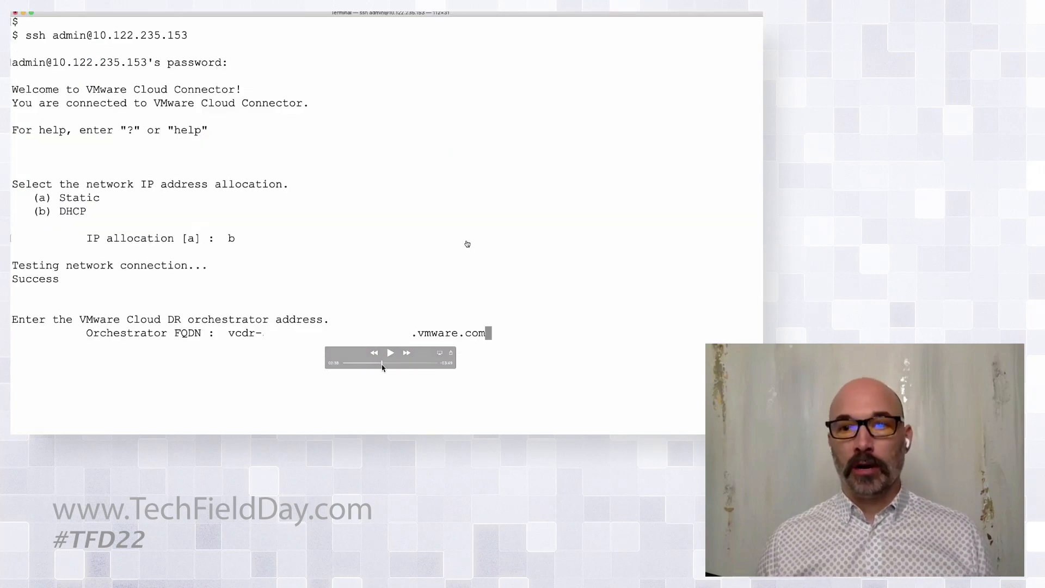
click(382, 363)
click(385, 364)
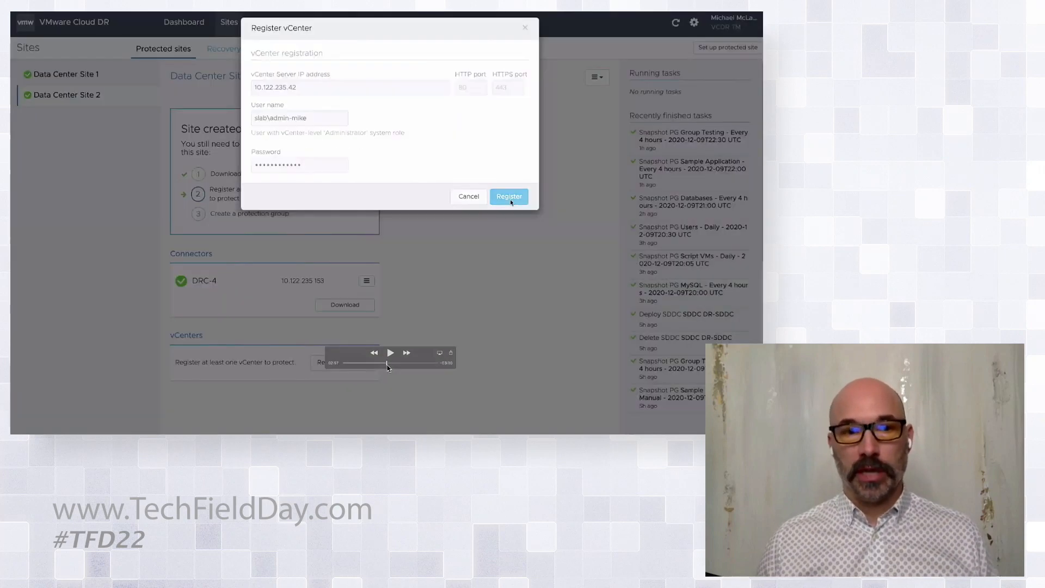
click(387, 364)
click(389, 364)
drag(389, 365, 406, 368)
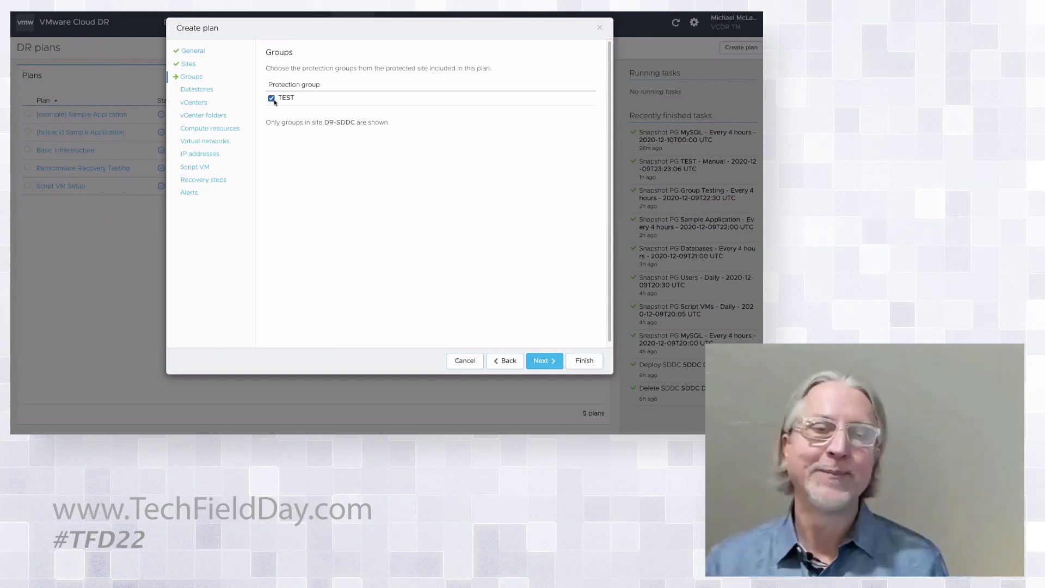
Follow the Create plan wizard's Groups step where protection group TEST is included
mouse_move(462, 267)
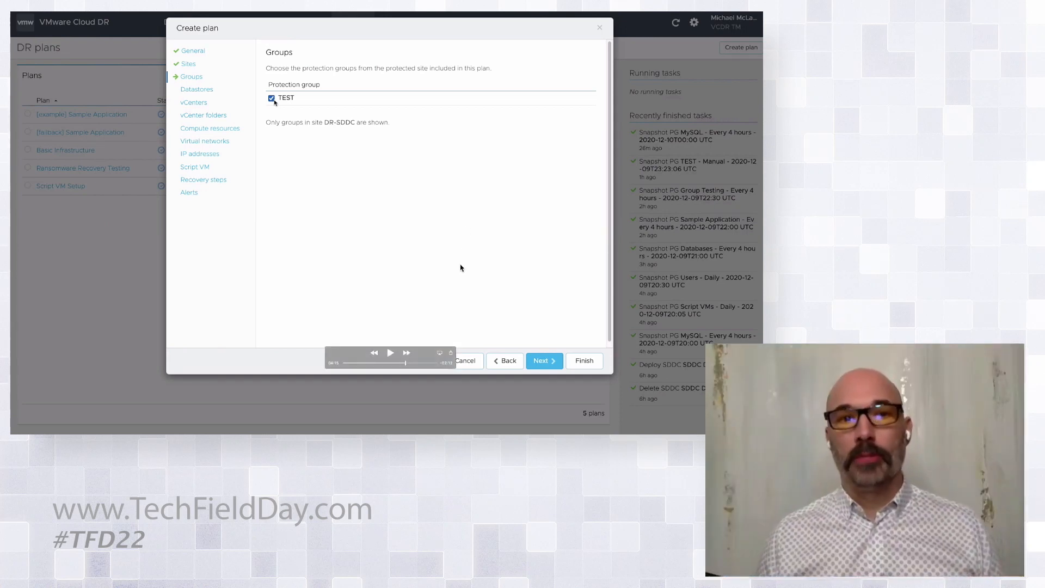